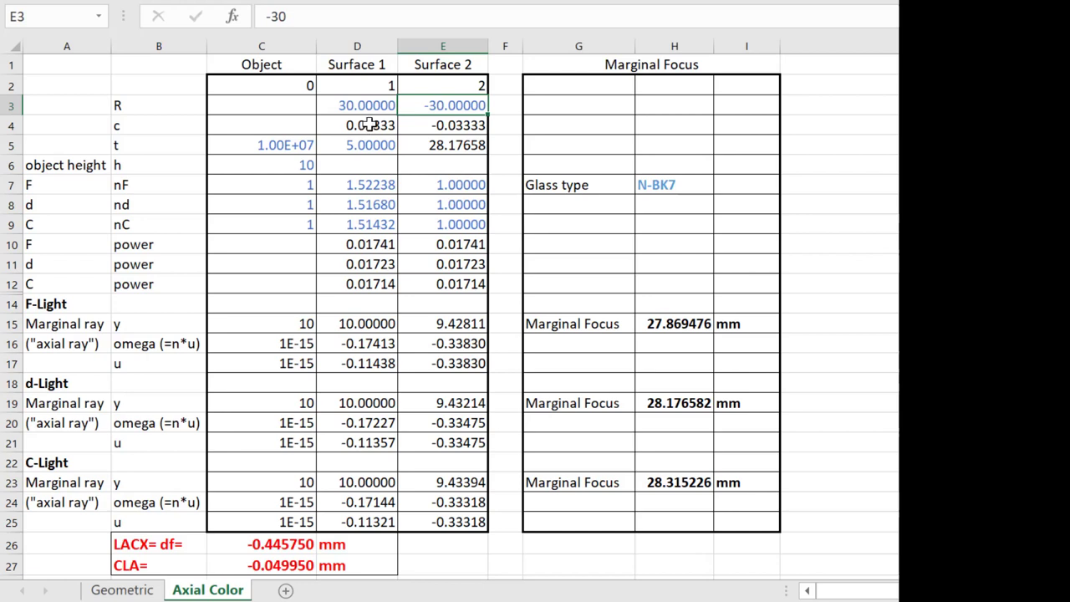
{"action": "left_click", "coordinate": [371, 125]}
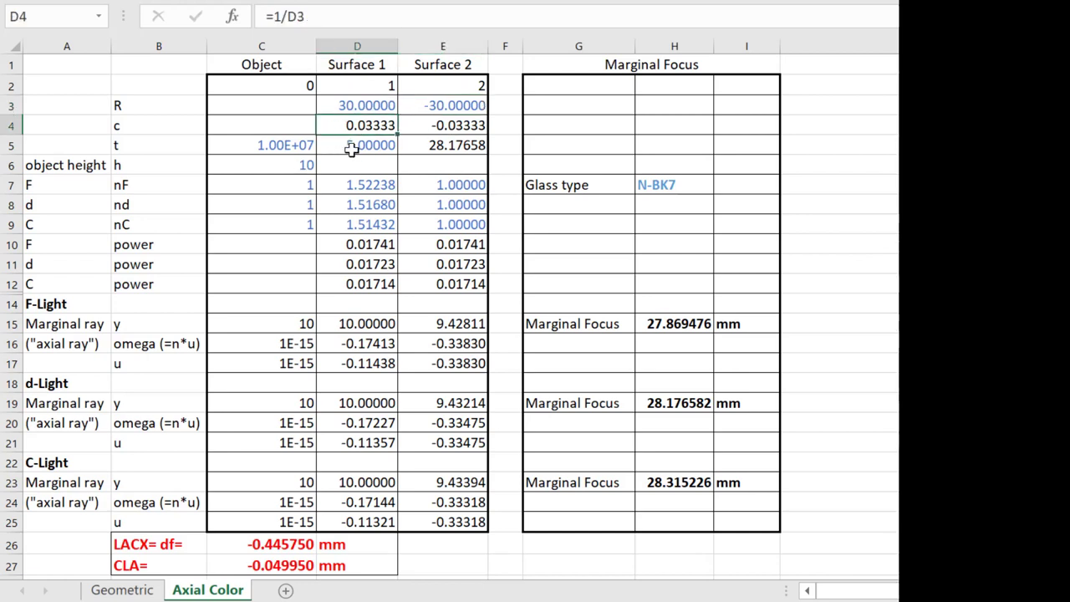
{"action": "left_click", "coordinate": [360, 147]}
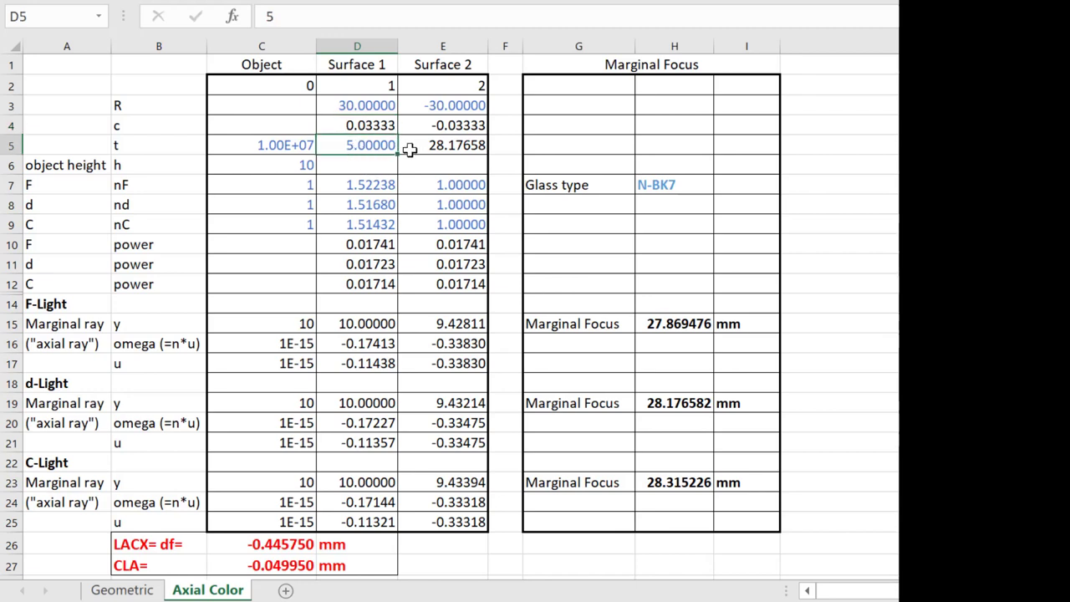
{"action": "left_click", "coordinate": [278, 144]}
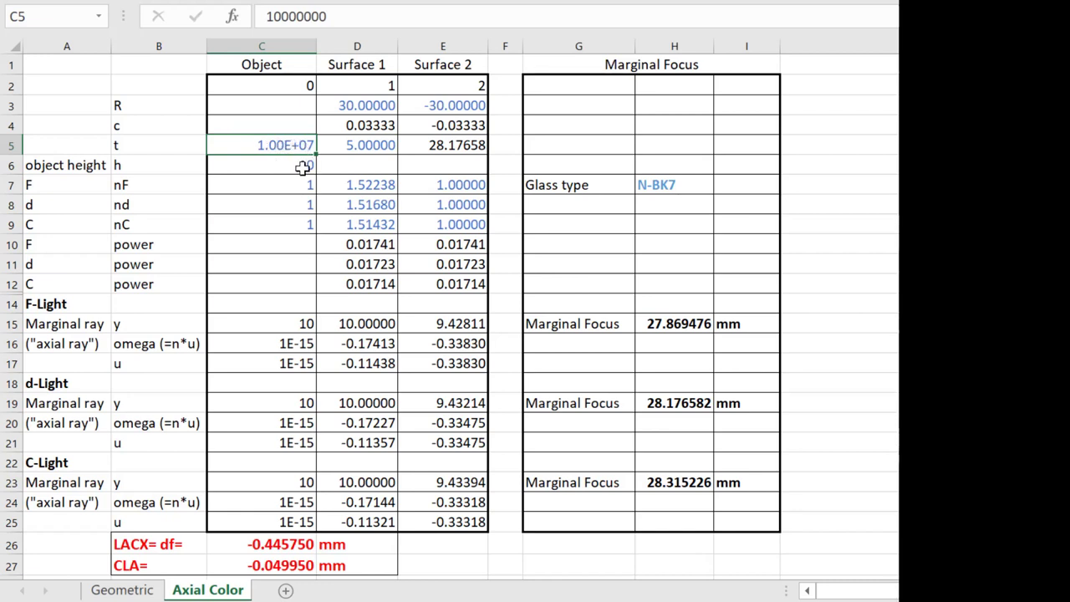
{"action": "left_click", "coordinate": [290, 171]}
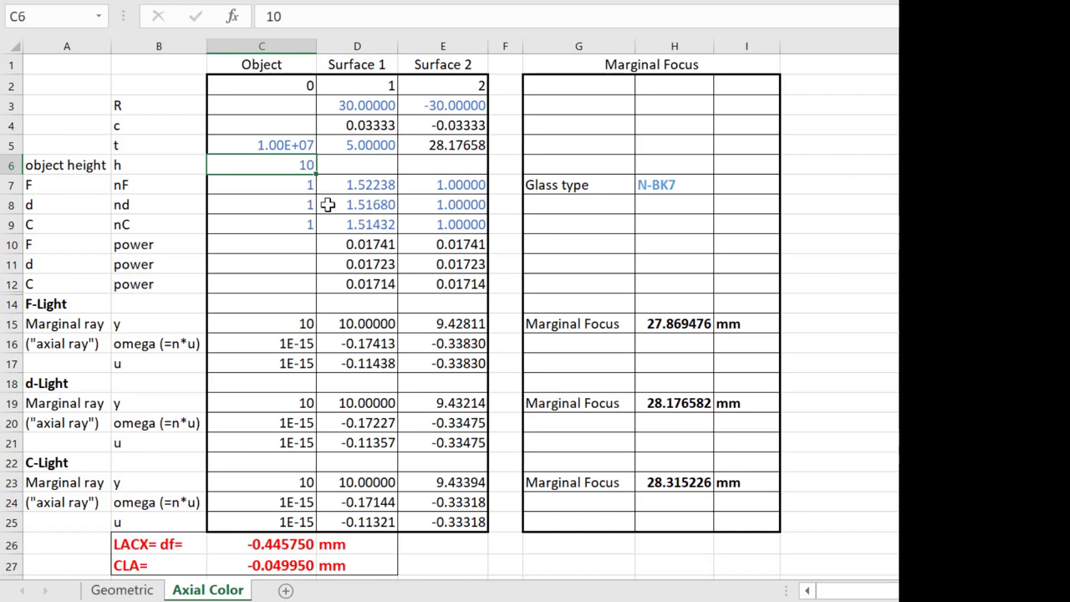
{"action": "left_click", "coordinate": [366, 185]}
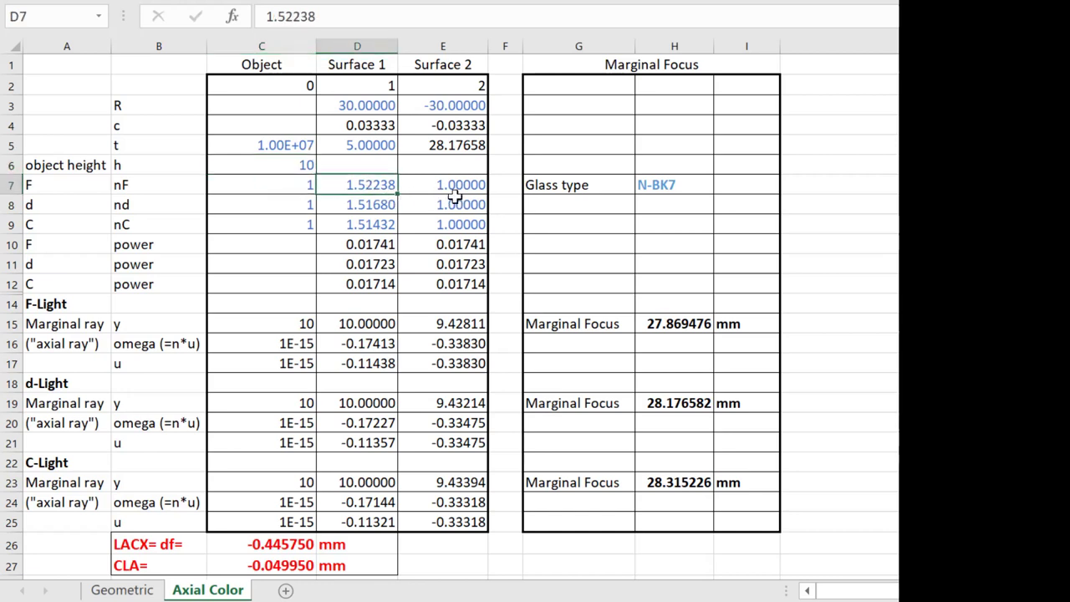
{"action": "left_click", "coordinate": [301, 187]}
{"action": "left_click", "coordinate": [368, 185]}
{"action": "left_click", "coordinate": [374, 245]}
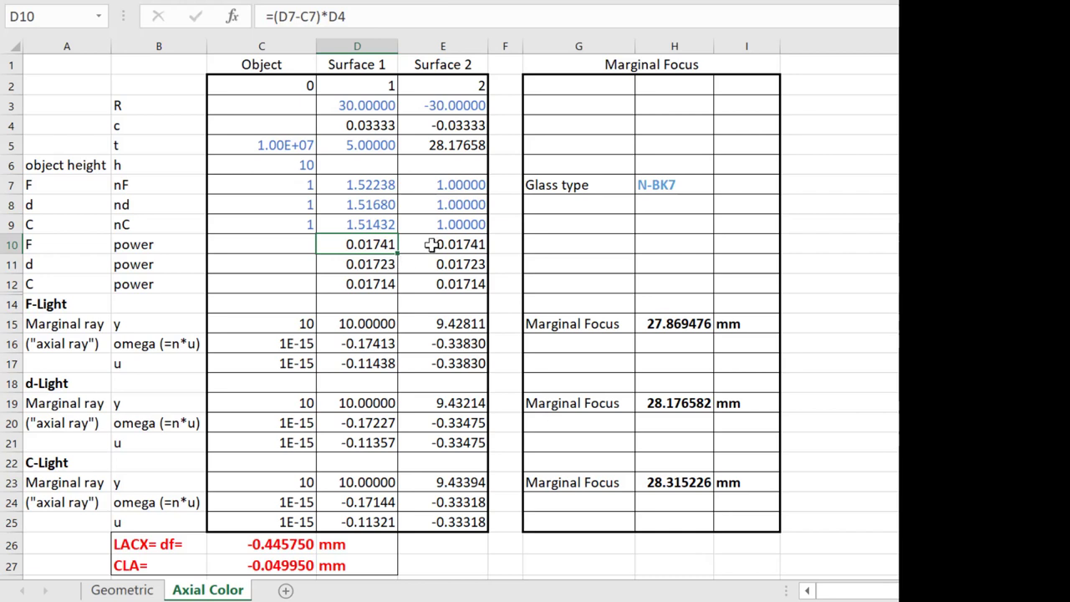
{"action": "left_click", "coordinate": [386, 262]}
{"action": "left_click", "coordinate": [439, 264]}
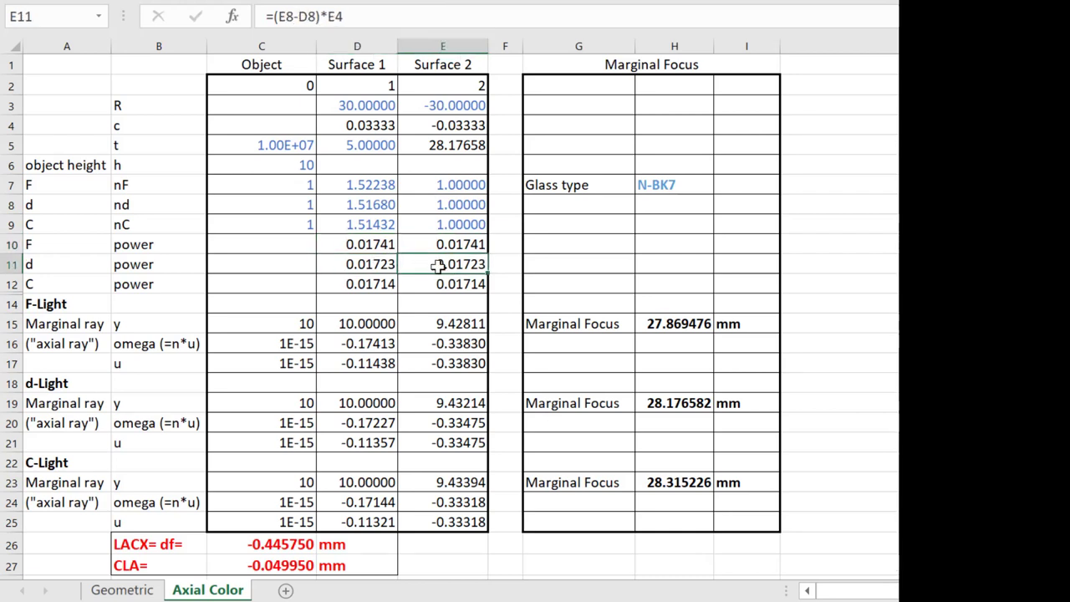
{"action": "left_click", "coordinate": [383, 285]}
{"action": "left_click", "coordinate": [448, 286]}
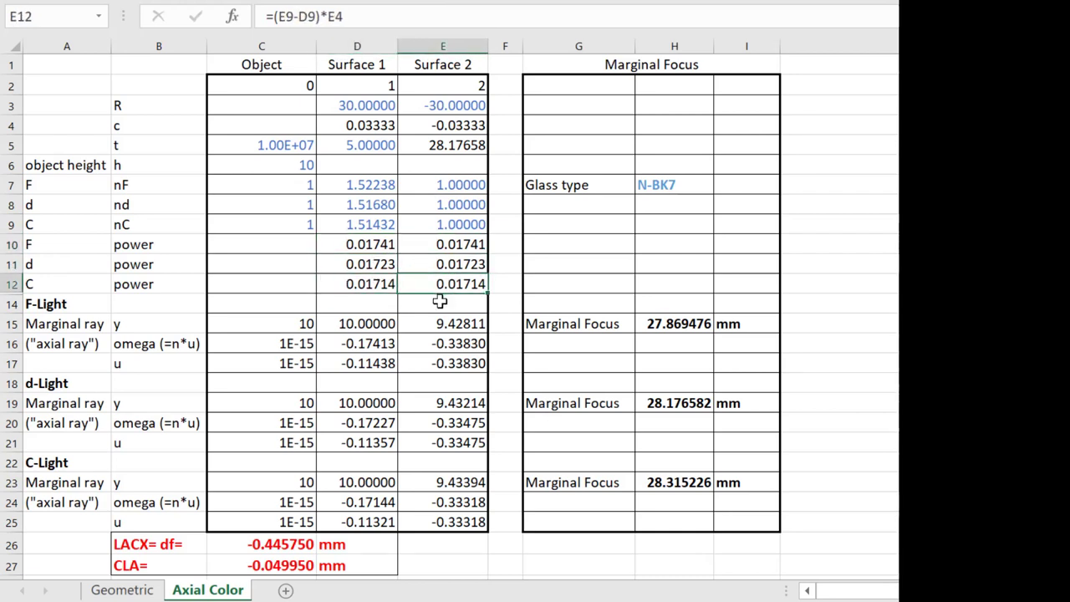
{"action": "left_click", "coordinate": [257, 316]}
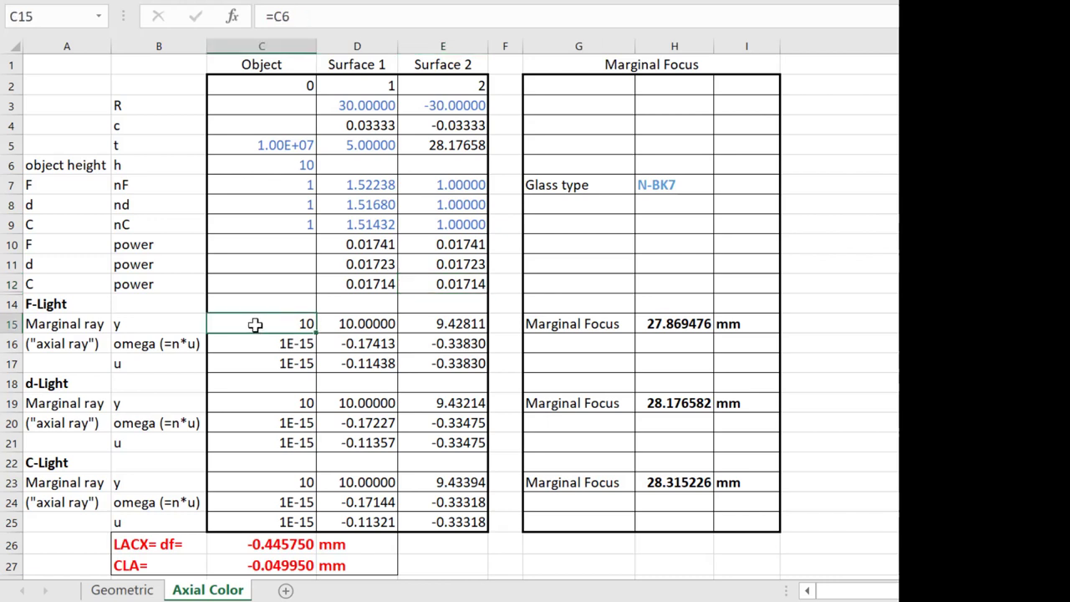
{"action": "left_click", "coordinate": [341, 324]}
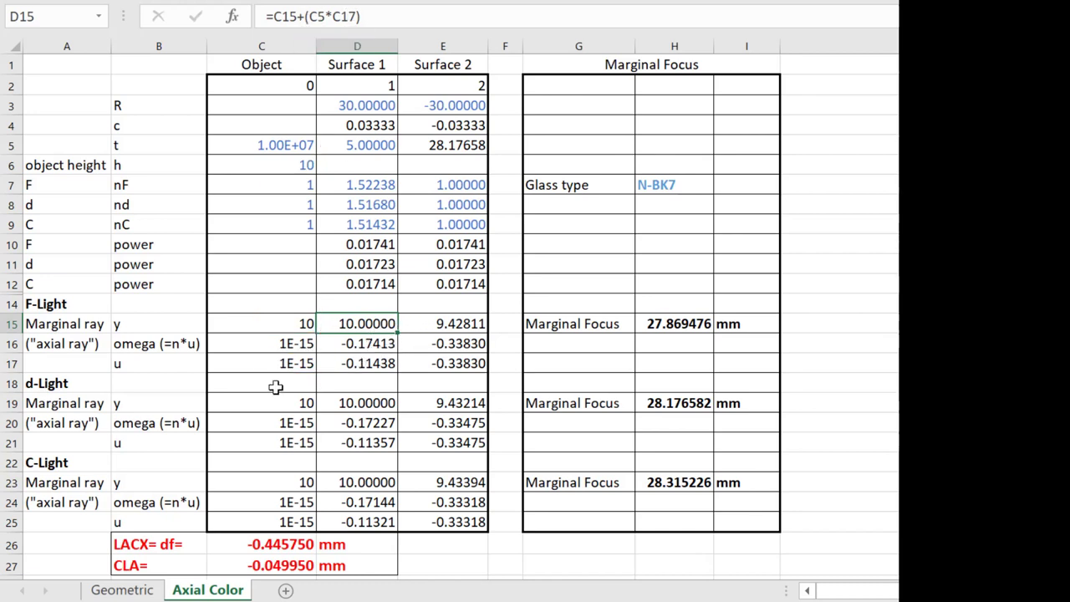
{"action": "left_click", "coordinate": [160, 364]}
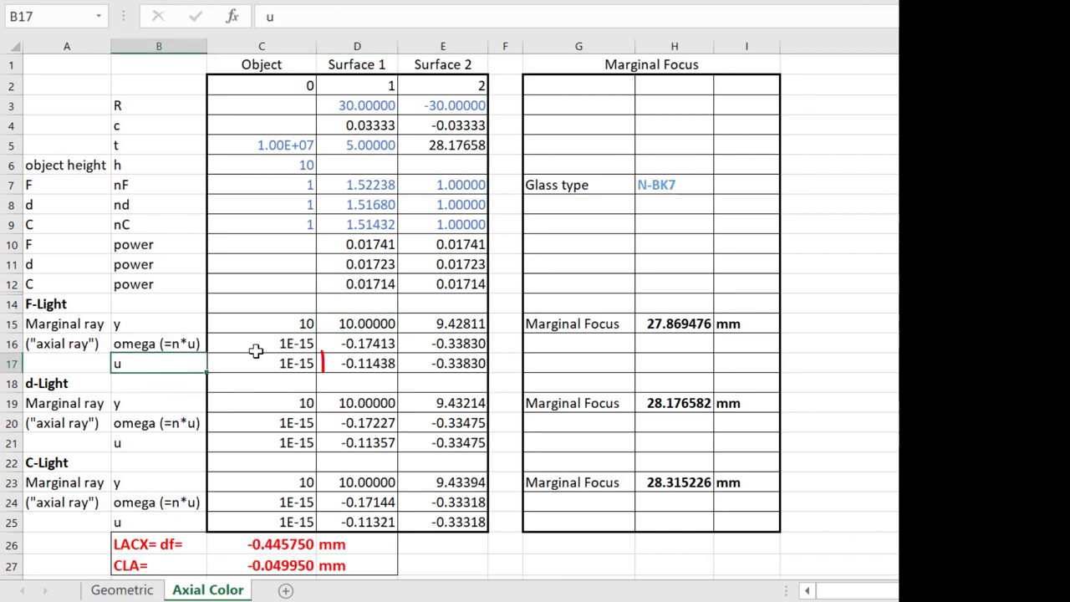
{"action": "left_click", "coordinate": [380, 365]}
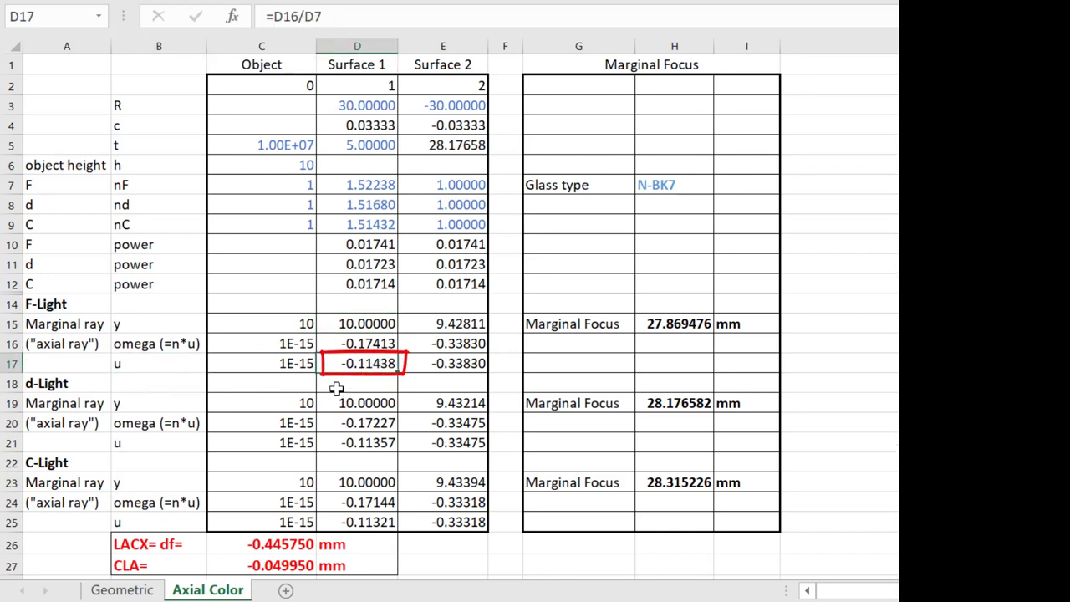
{"action": "left_click", "coordinate": [372, 343]}
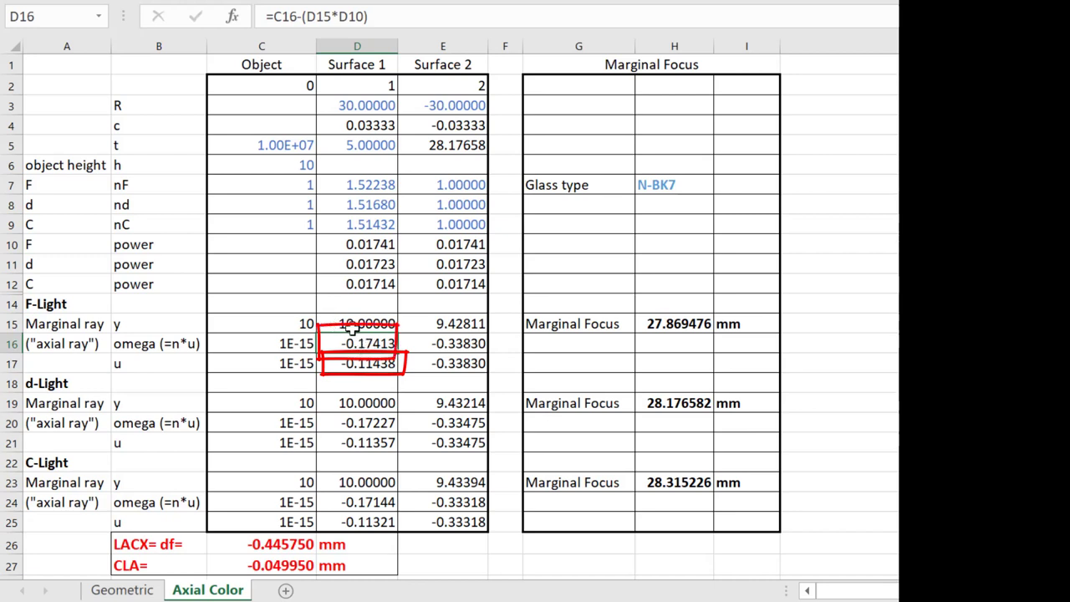
{"action": "key", "text": "ctrl+z"}
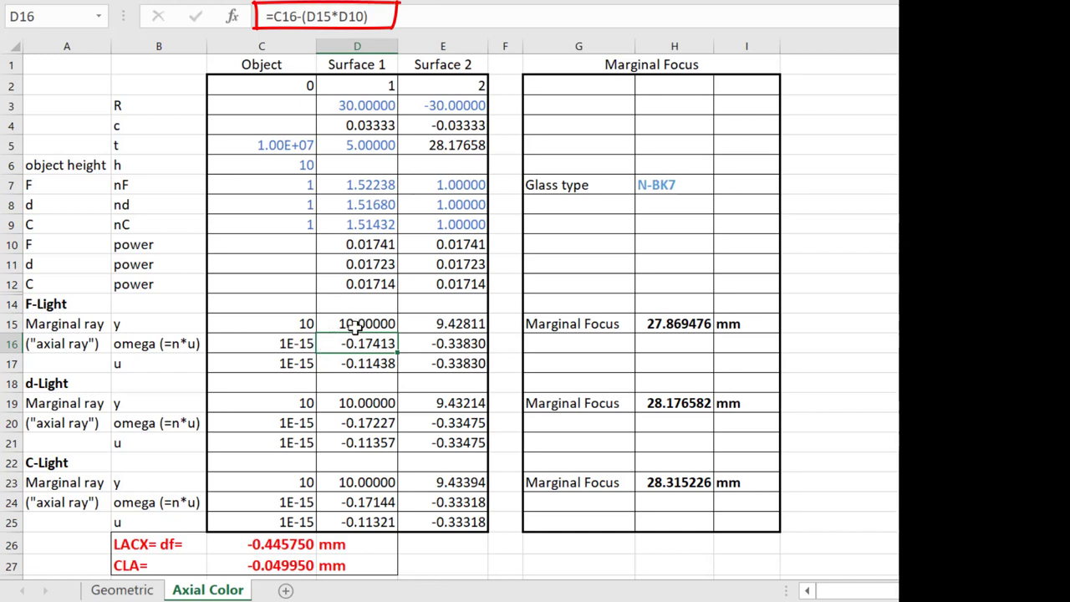
{"action": "left_click", "coordinate": [369, 364]}
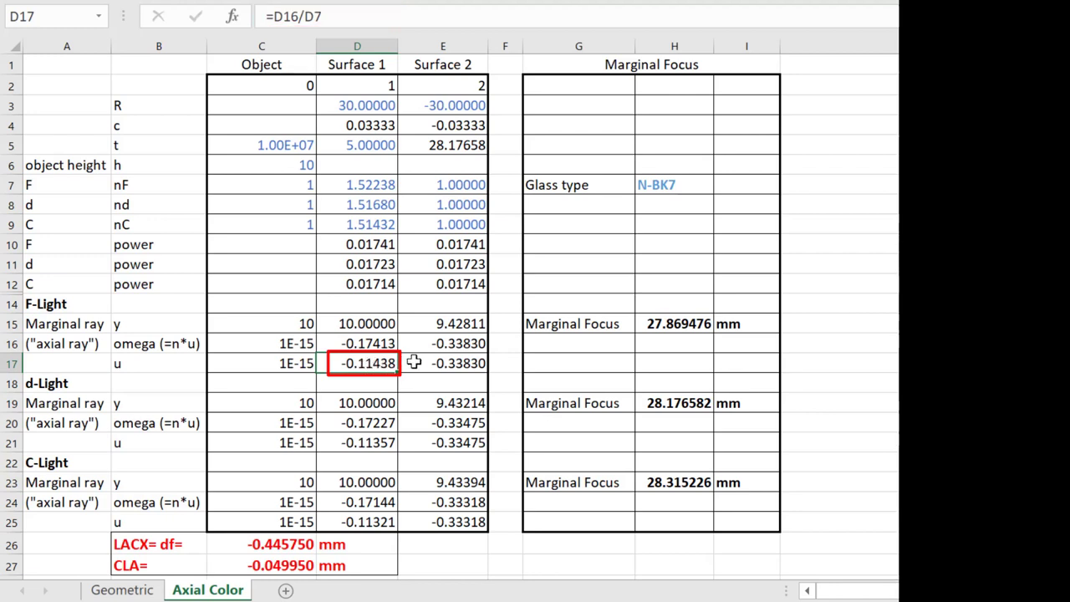
{"action": "left_click", "coordinate": [365, 343]}
{"action": "left_click_drag", "start_coordinate": [365, 343], "coordinate": [368, 363]}
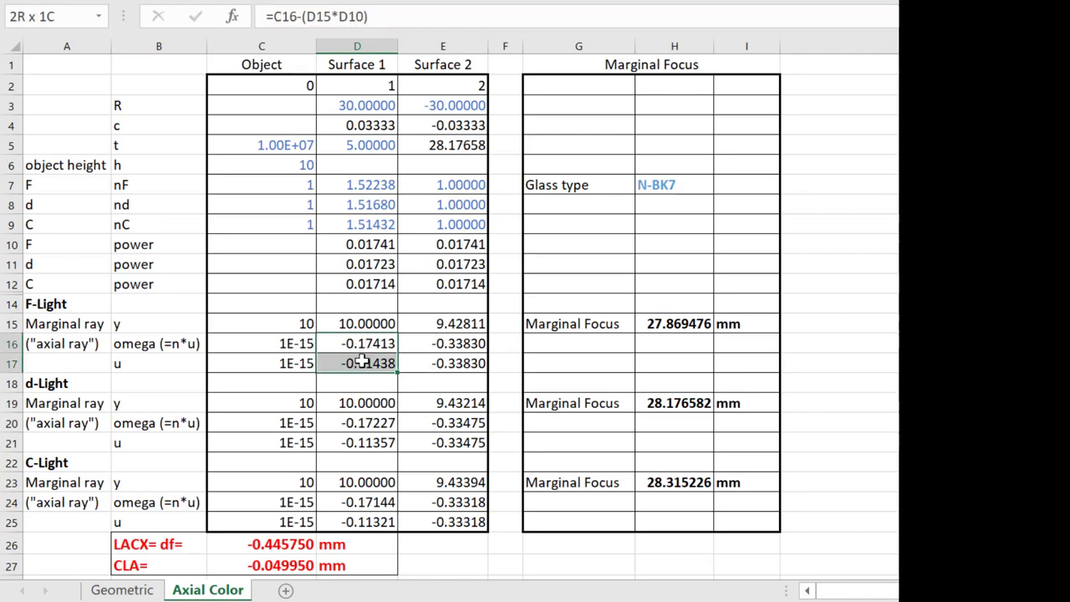
{"action": "key", "text": "ctrl+d"}
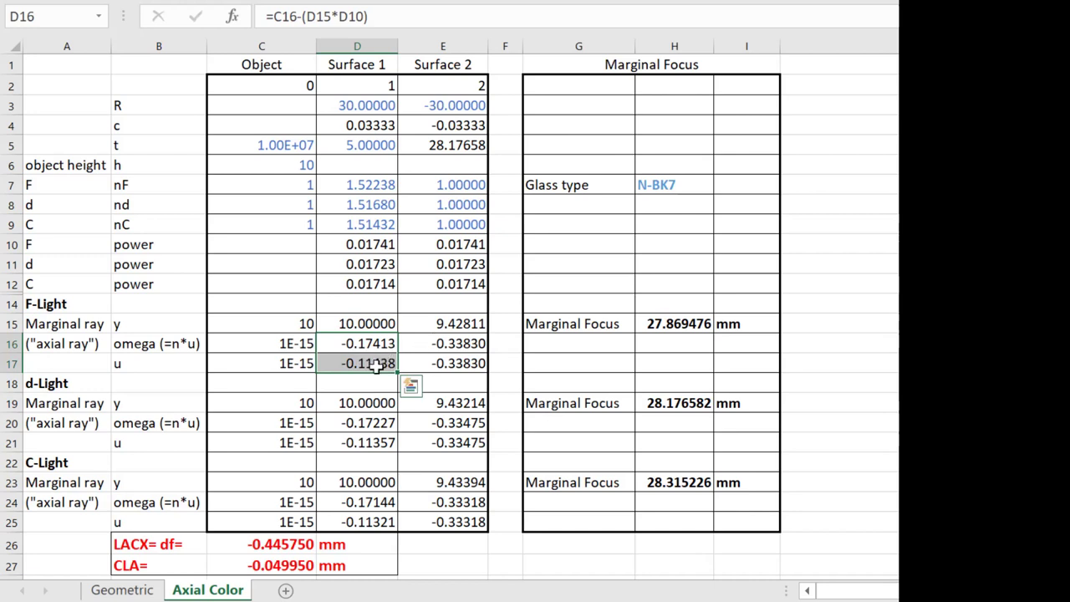
{"action": "left_click", "coordinate": [439, 345]}
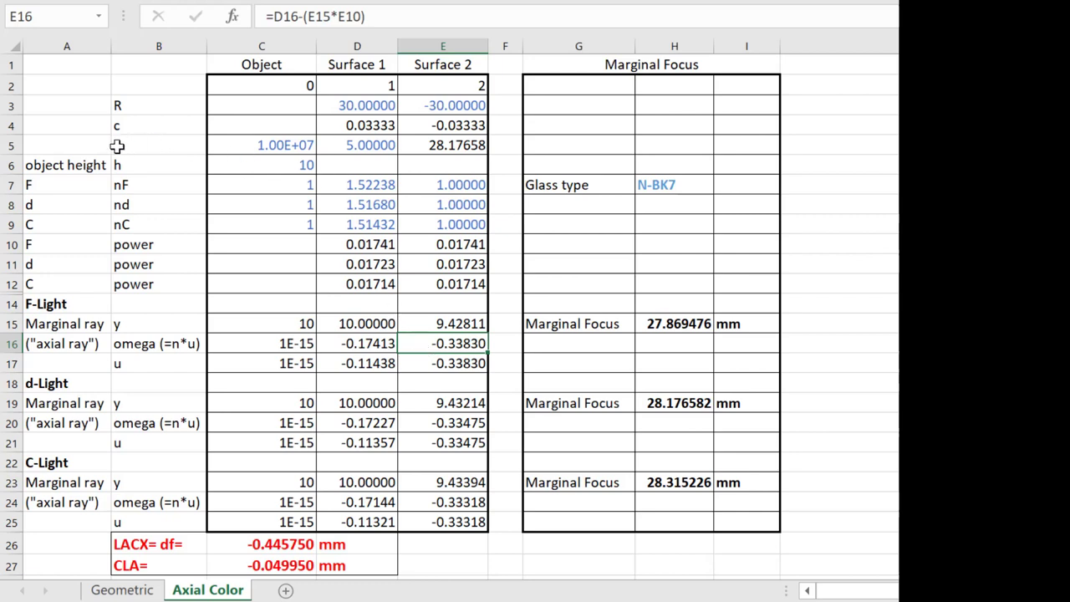
{"action": "left_click", "coordinate": [371, 149]}
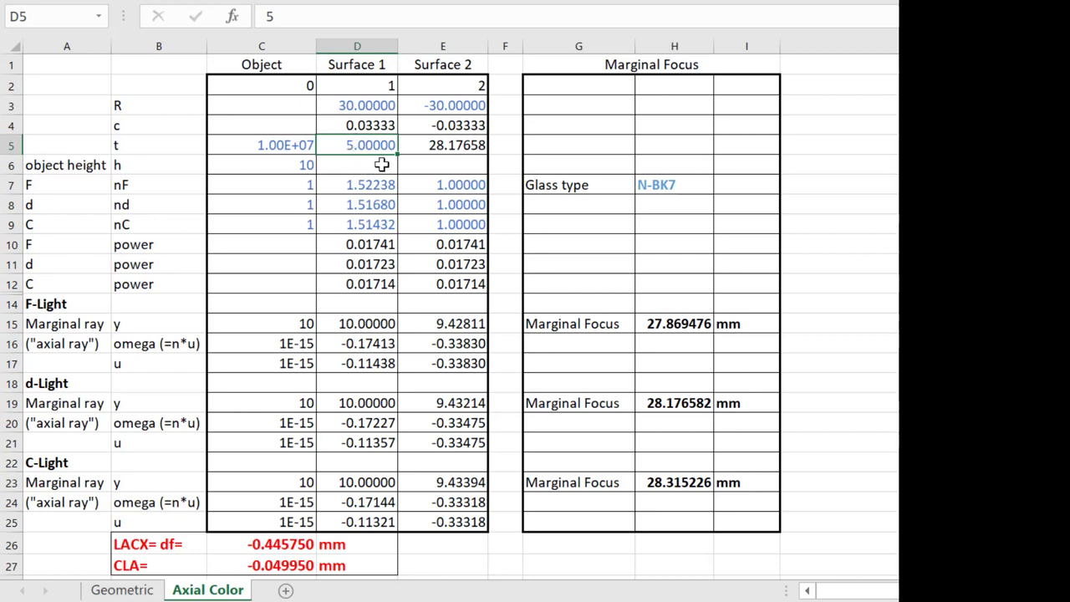
{"action": "left_click", "coordinate": [362, 369]}
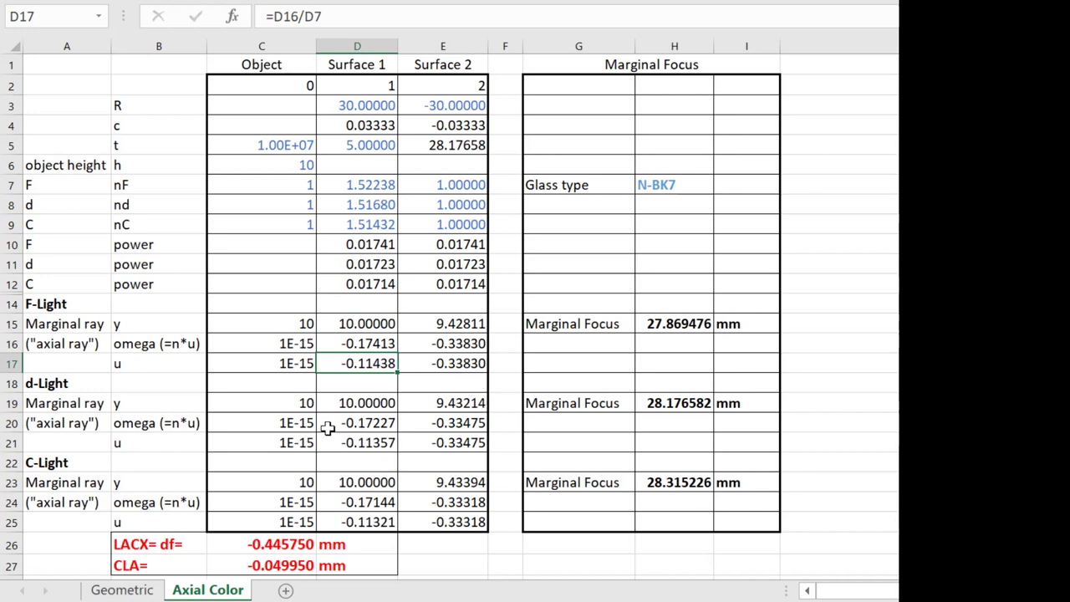
{"action": "left_click", "coordinate": [443, 403]}
{"action": "left_click", "coordinate": [383, 318]}
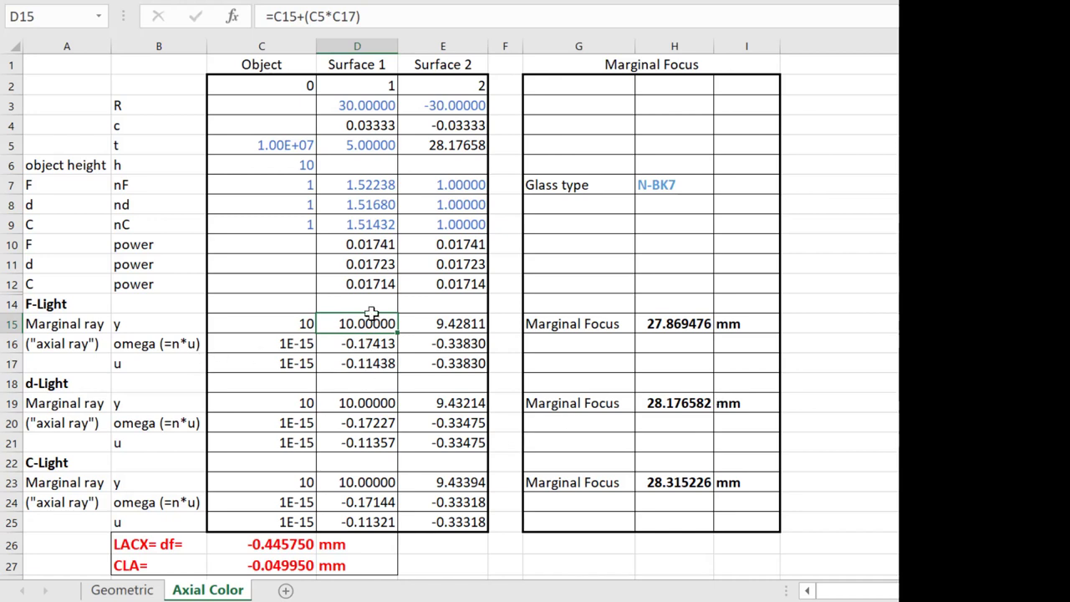
{"action": "left_click", "coordinate": [383, 264]}
{"action": "left_click", "coordinate": [357, 425]}
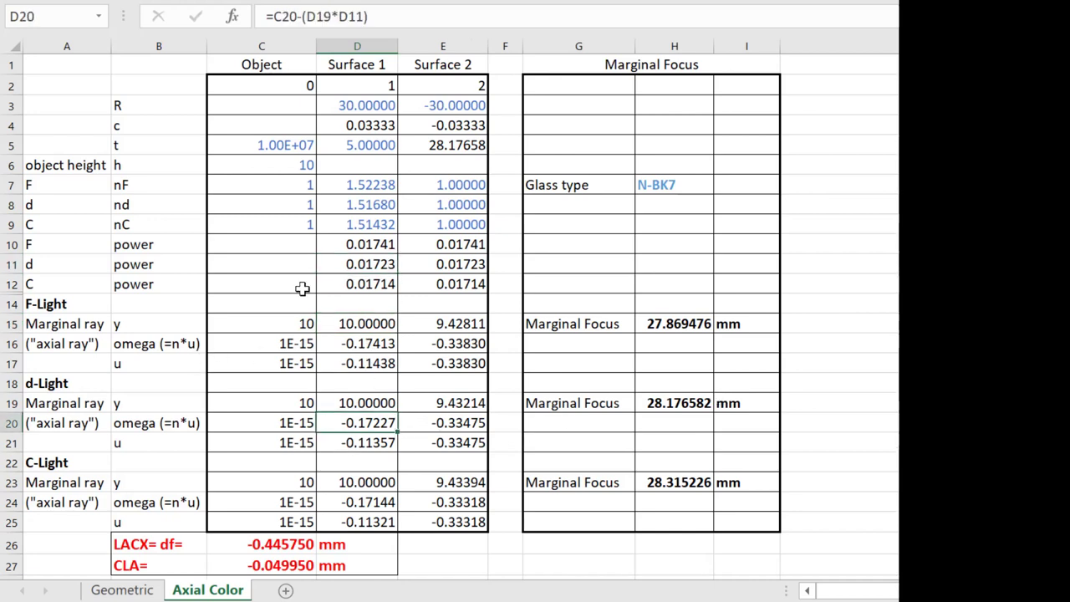
{"action": "left_click", "coordinate": [48, 265]}
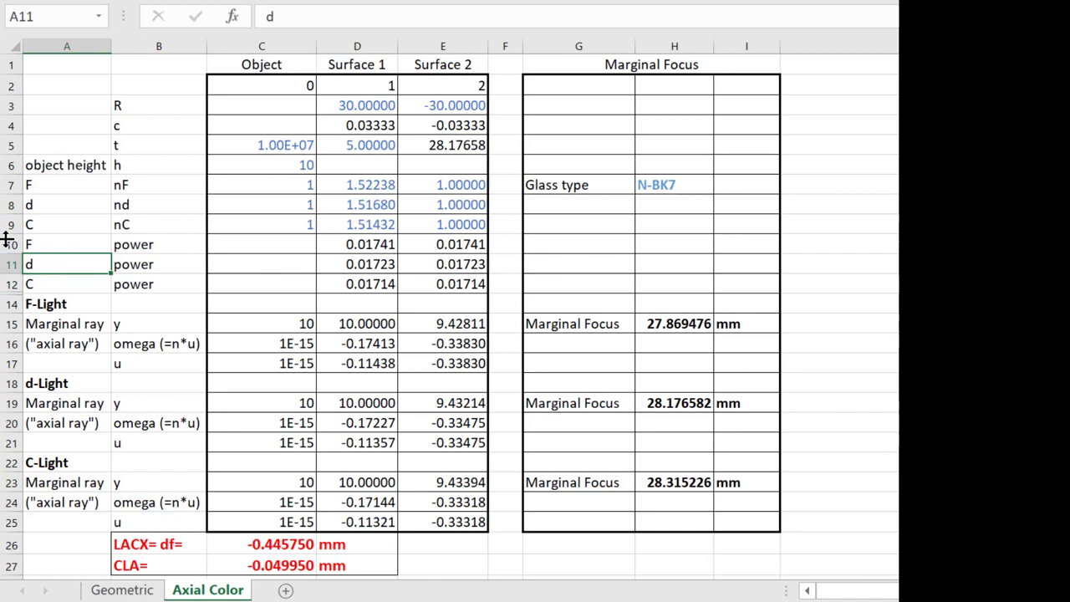
{"action": "left_click", "coordinate": [381, 349]}
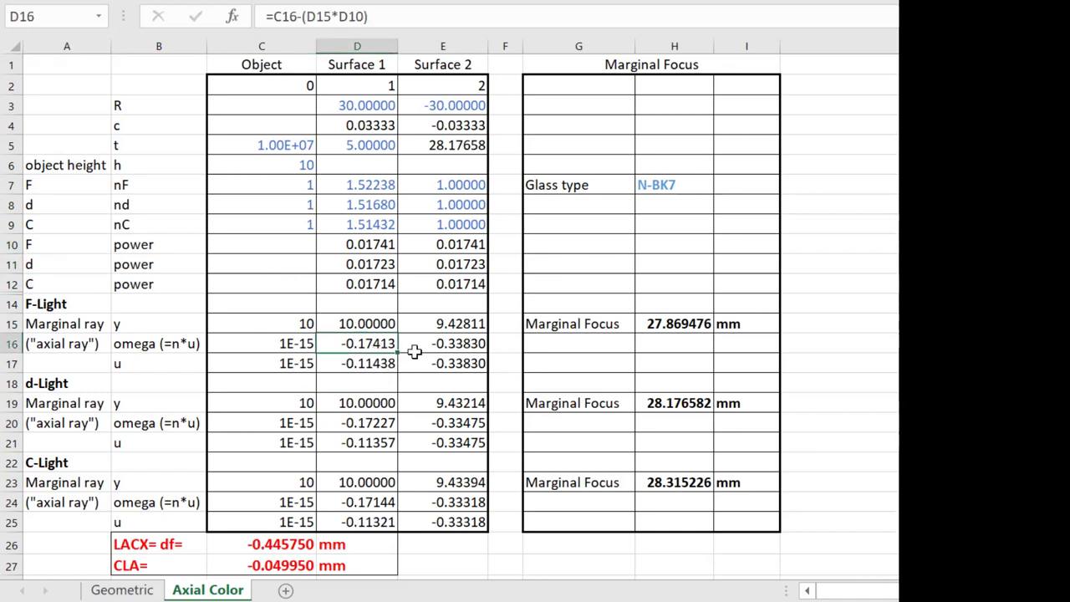
{"action": "left_click", "coordinate": [462, 350]}
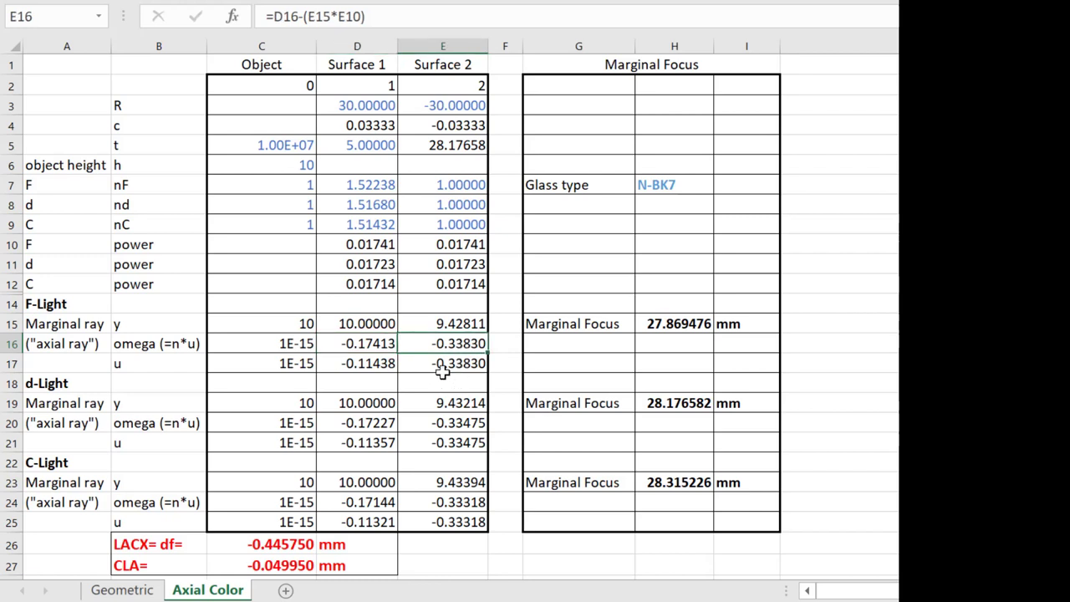
{"action": "left_click", "coordinate": [430, 440]}
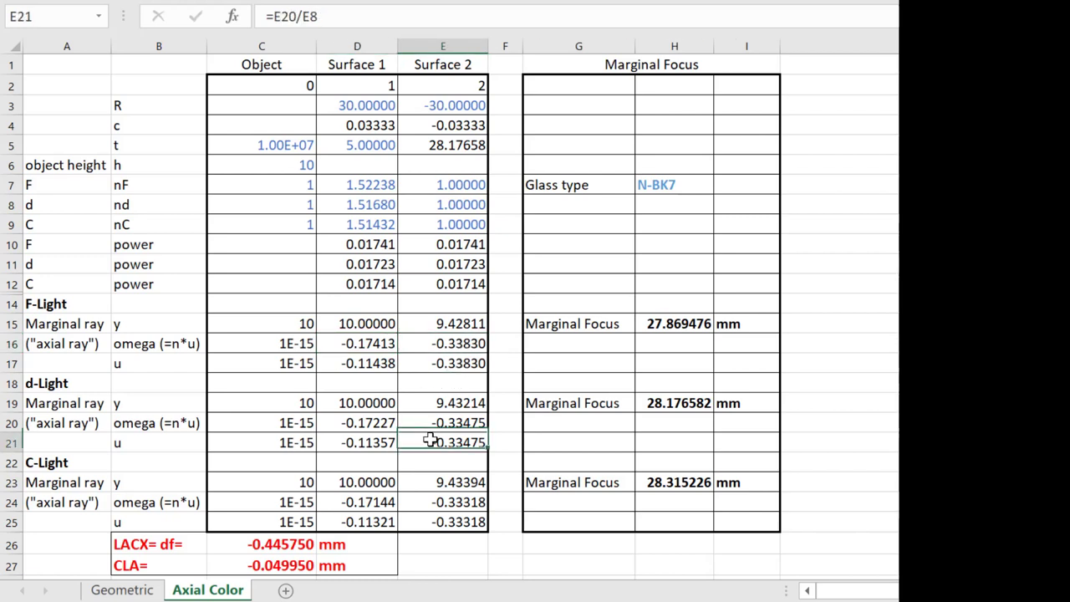
{"action": "left_click", "coordinate": [355, 443]}
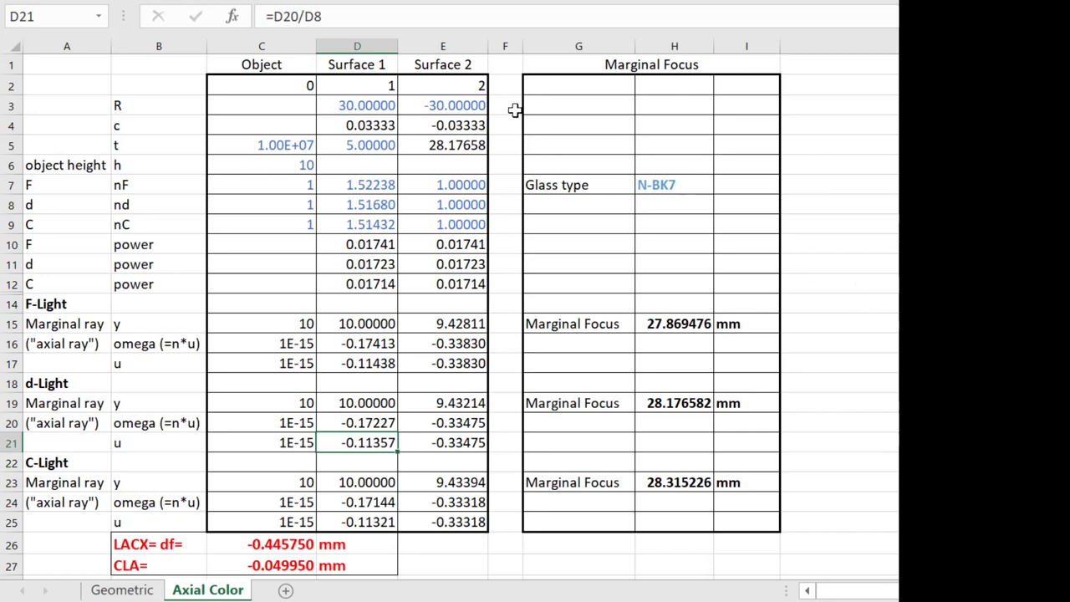
{"action": "left_click", "coordinate": [454, 65]}
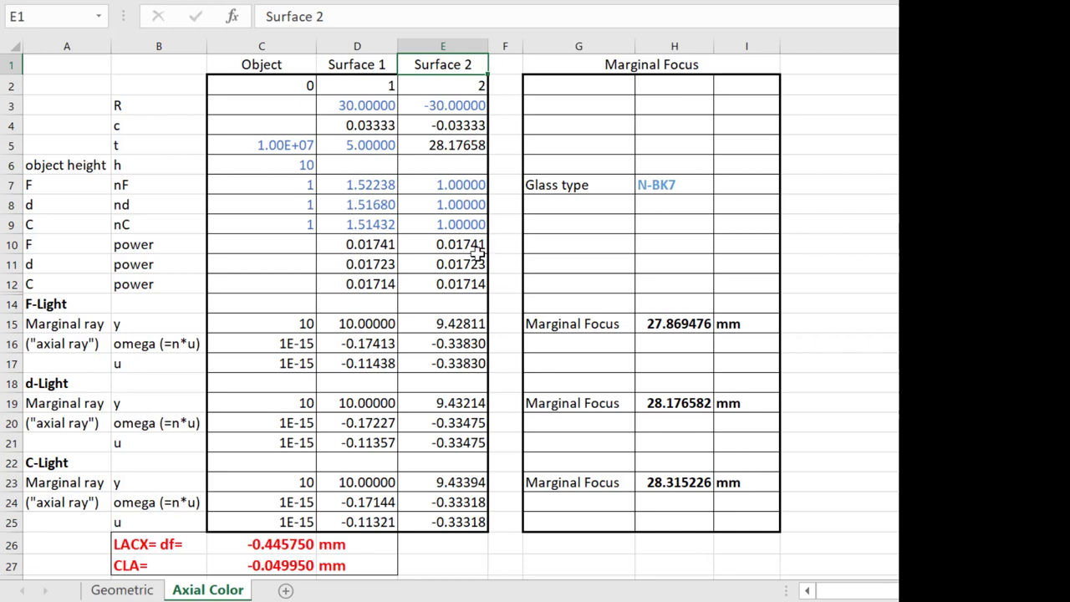
{"action": "key", "text": "Down"}
{"action": "key", "text": "Down"}
{"action": "key", "text": "Down"}
{"action": "key", "text": "Down"}
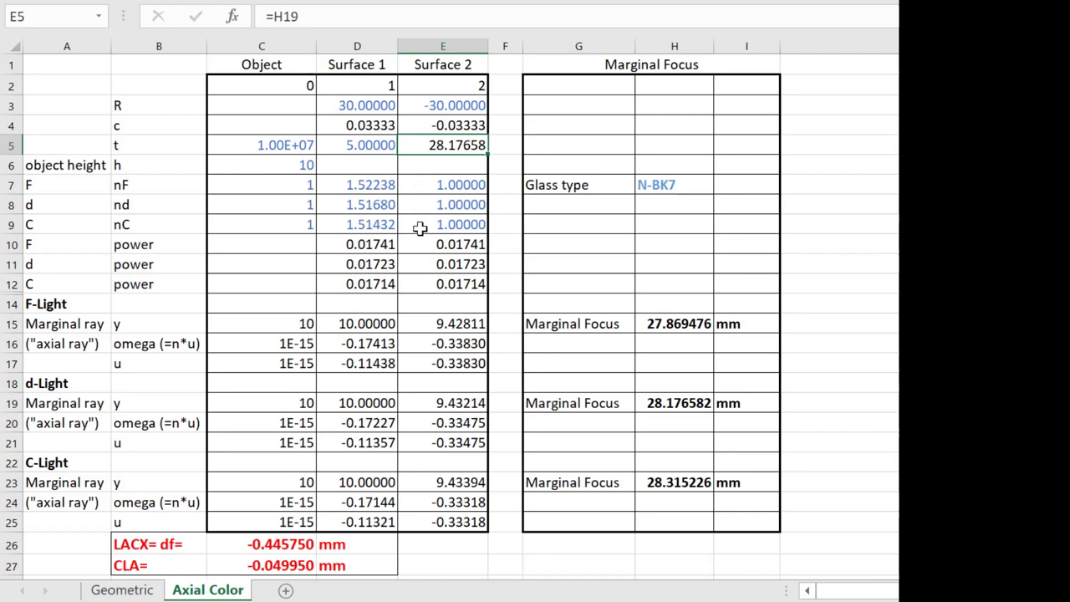
{"action": "left_click", "coordinate": [673, 324]}
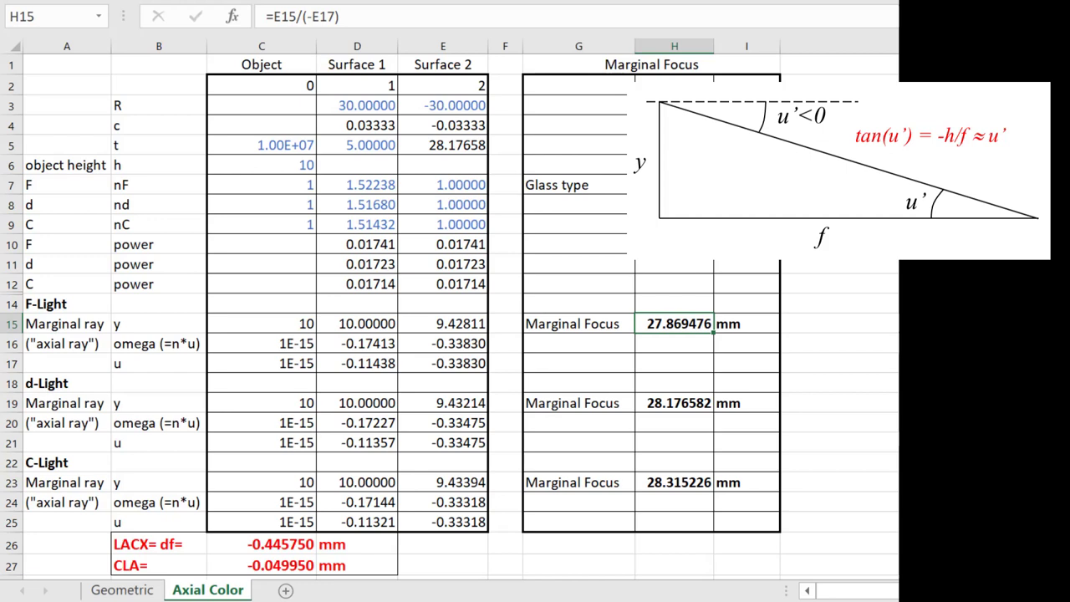
{"action": "left_click", "coordinate": [680, 402]}
{"action": "left_click", "coordinate": [685, 481]}
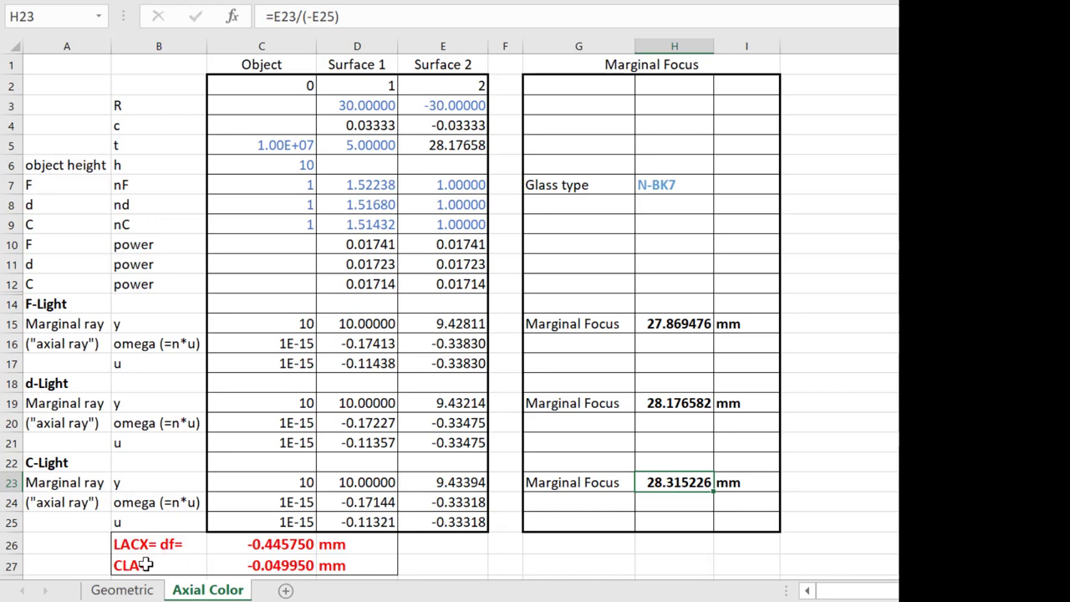
{"action": "mouse_move", "coordinate": [97, 528]}
{"action": "left_mouse_down"}
{"action": "mouse_move", "coordinate": [351, 559]}
{"action": "mouse_move", "coordinate": [306, 528]}
{"action": "mouse_move", "coordinate": [361, 530]}
{"action": "left_mouse_up"}
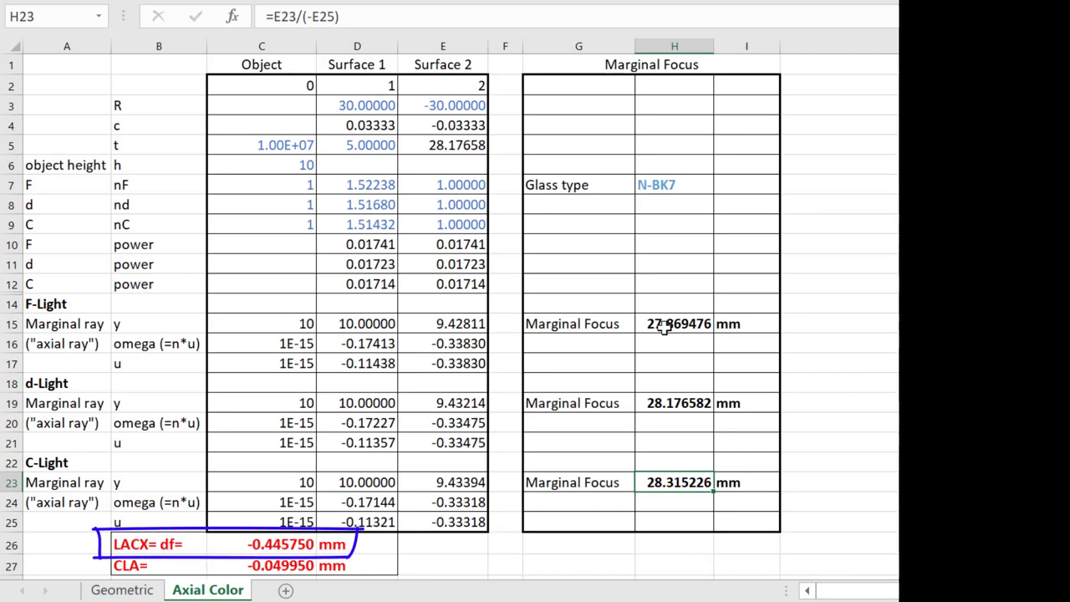
{"action": "left_click", "coordinate": [279, 547]}
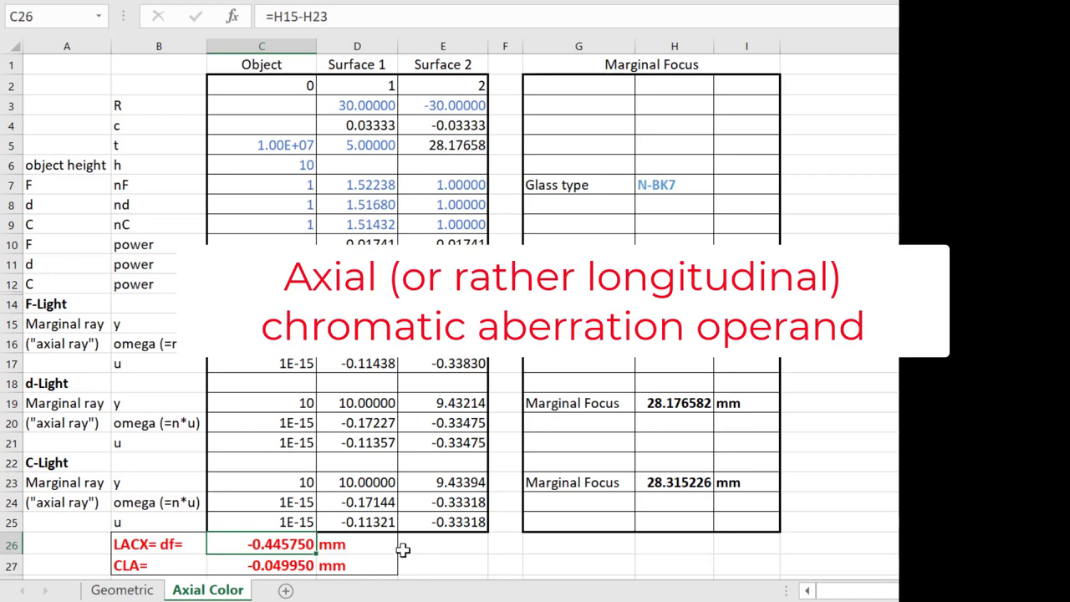
{"action": "key", "text": "Down"}
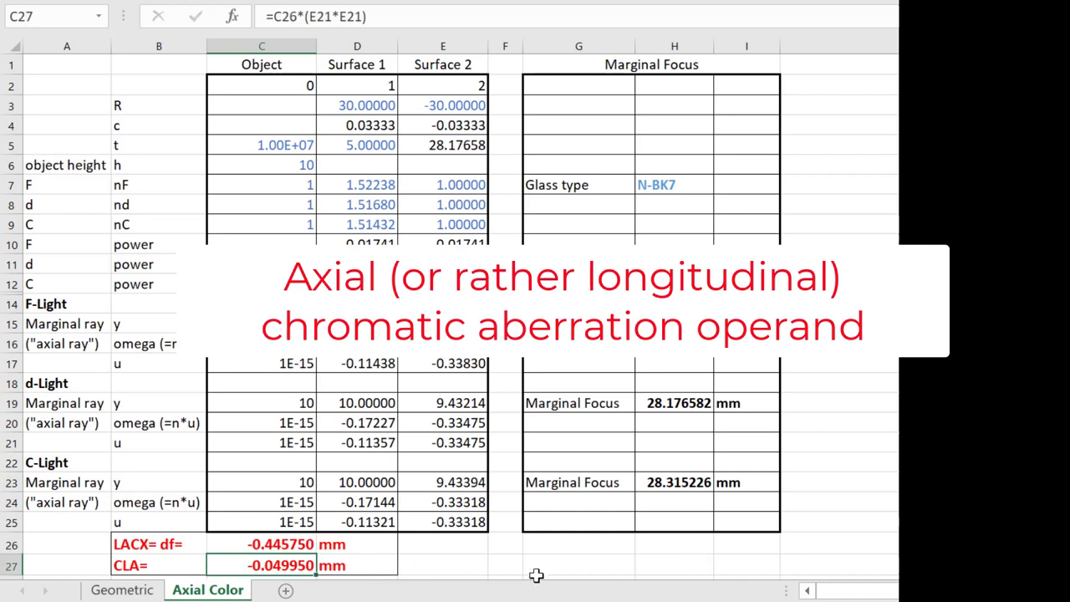
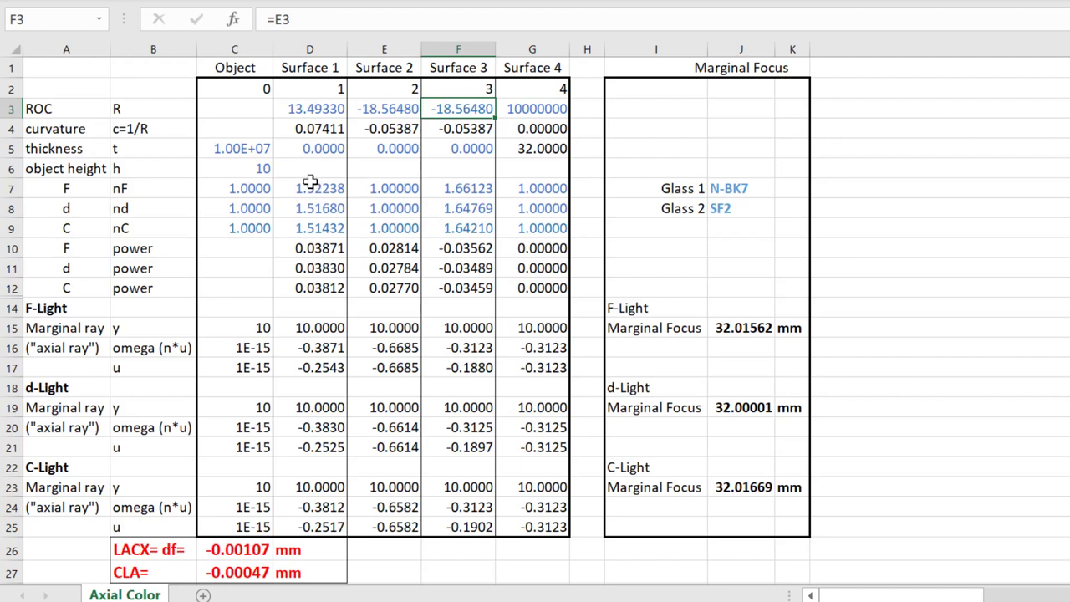
{"action": "key", "text": "Left"}
{"action": "key", "text": "Down"}
{"action": "left_click", "coordinate": [309, 149]}
{"action": "left_click", "coordinate": [379, 151]}
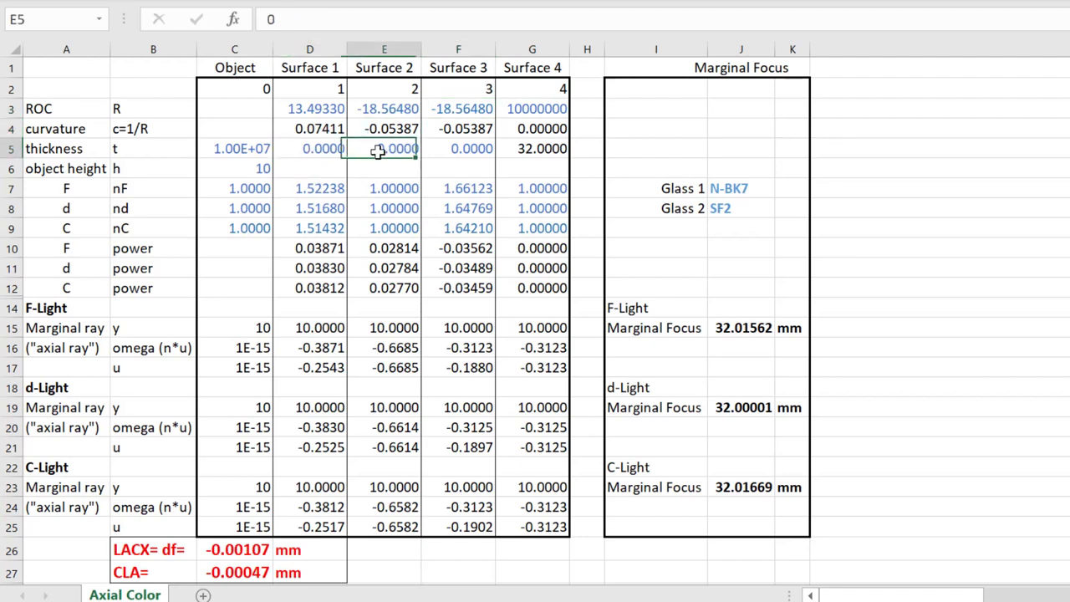
{"action": "left_click", "coordinate": [469, 151]}
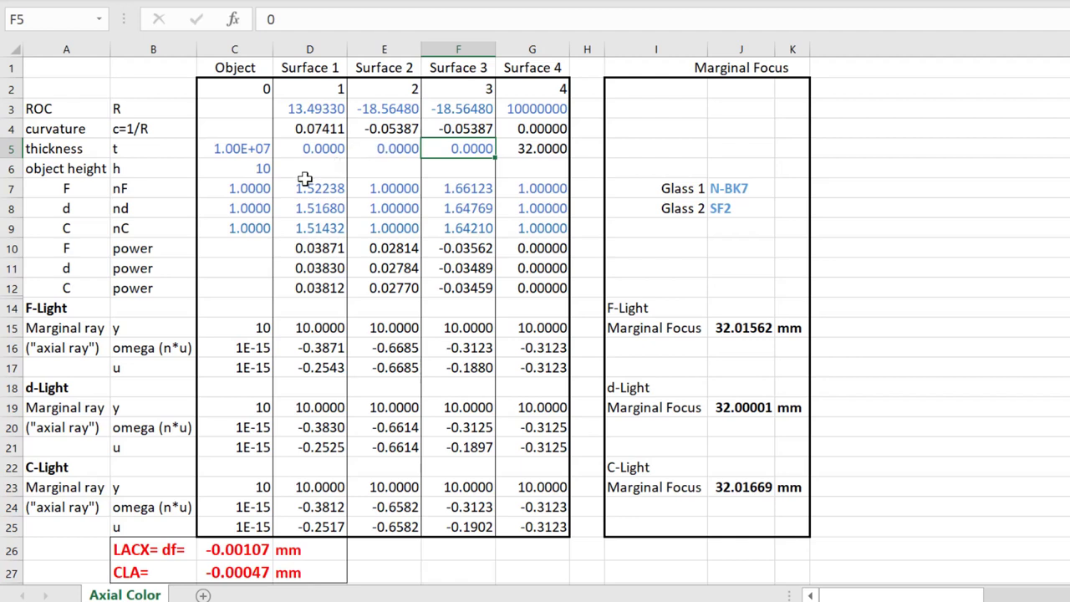
{"action": "left_click", "coordinate": [255, 175]}
{"action": "left_click_drag", "start_coordinate": [243, 193], "coordinate": [519, 230]}
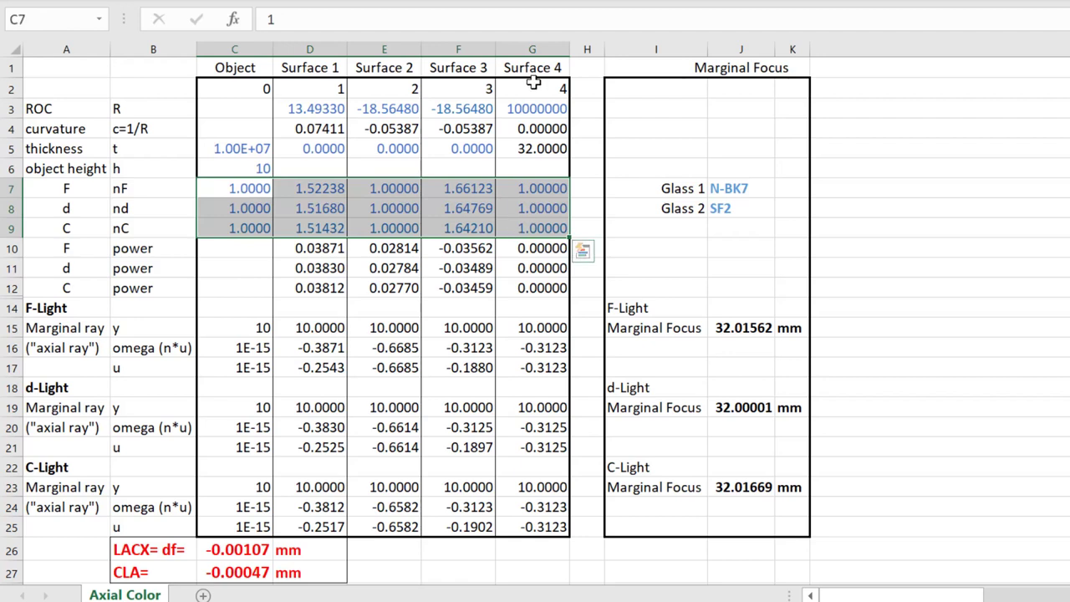
{"action": "left_click", "coordinate": [542, 190]}
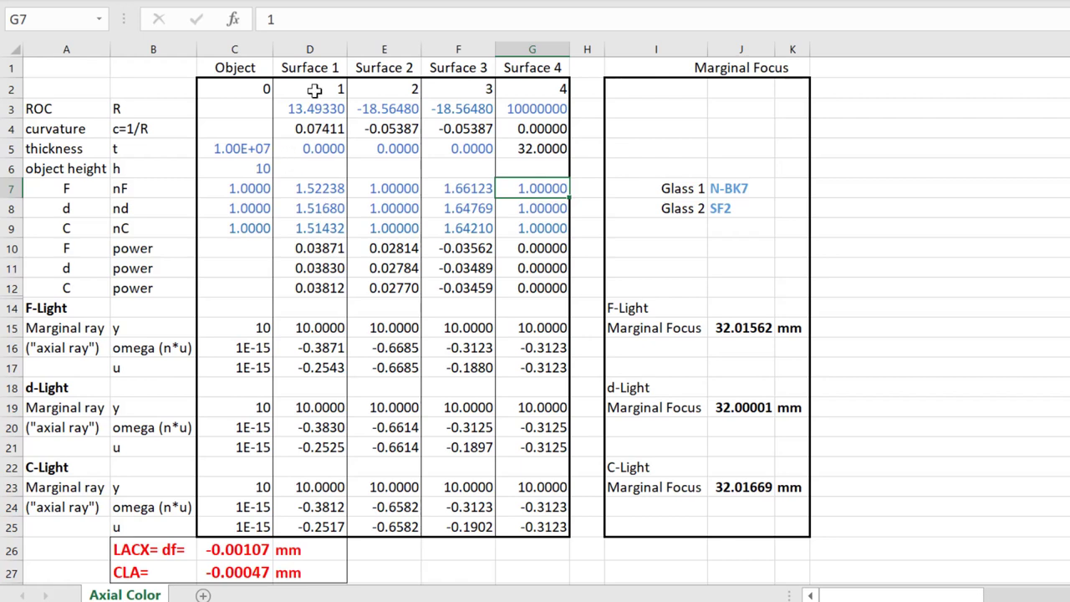
{"action": "left_click_drag", "start_coordinate": [227, 189], "coordinate": [229, 230]}
{"action": "left_click", "coordinate": [236, 221]}
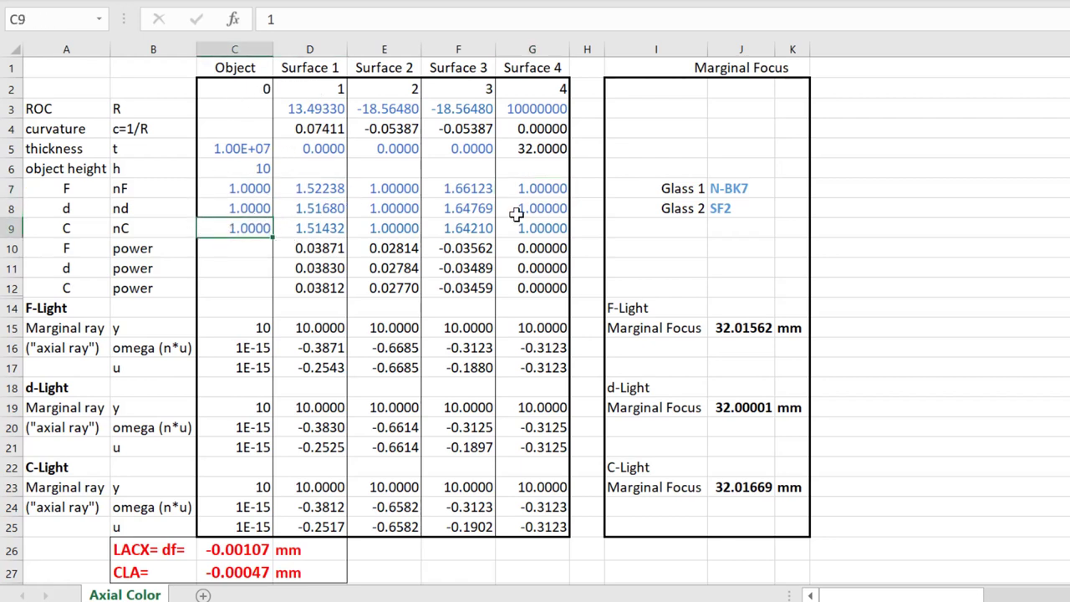
{"action": "left_click", "coordinate": [401, 187]}
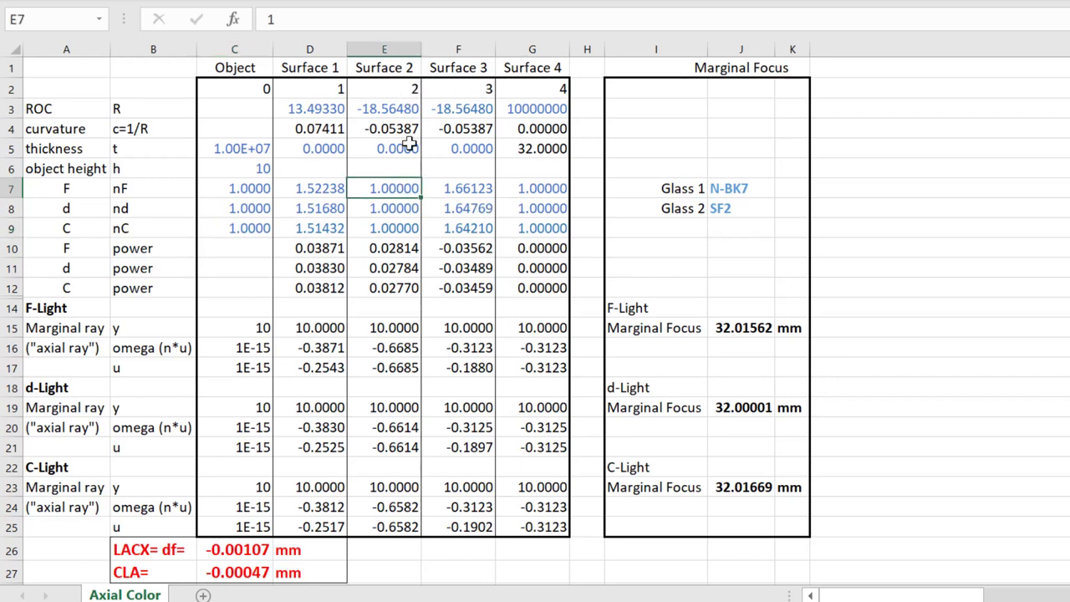
{"action": "left_click", "coordinate": [405, 147]}
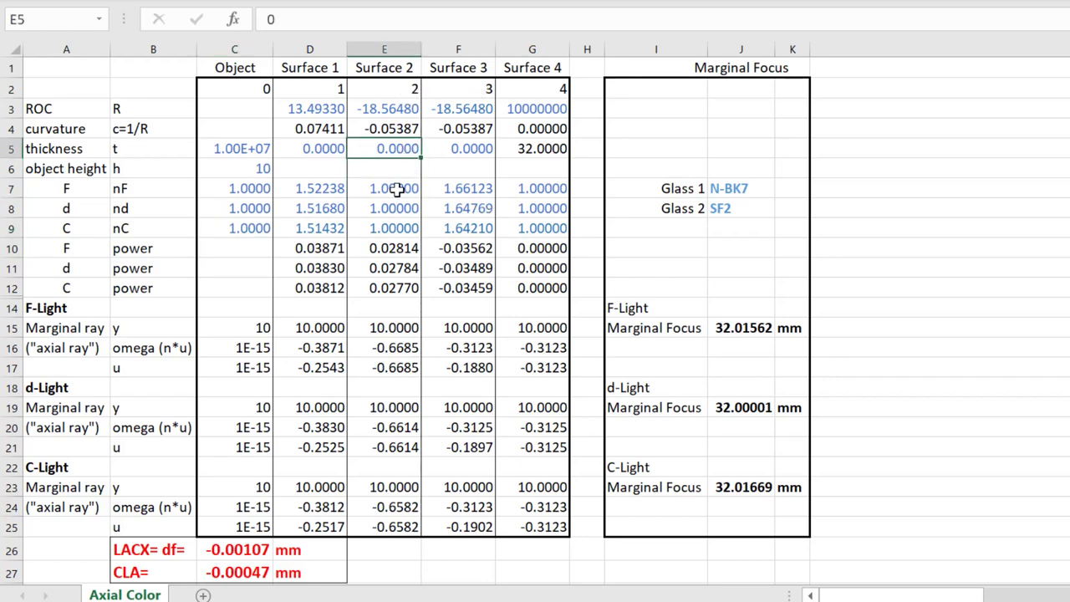
{"action": "left_click", "coordinate": [397, 189]}
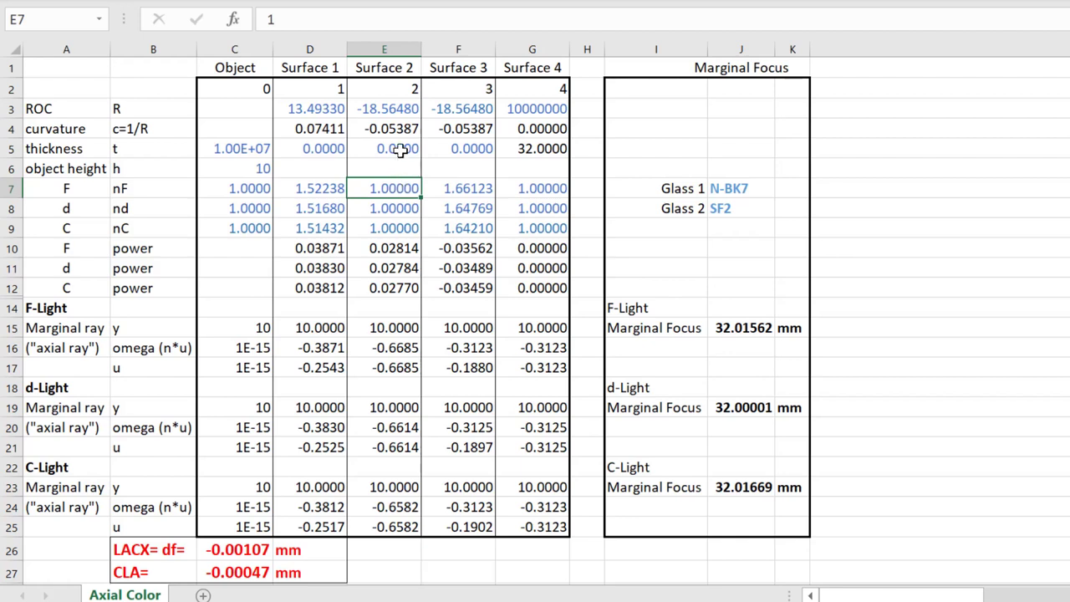
{"action": "left_click", "coordinate": [403, 148]}
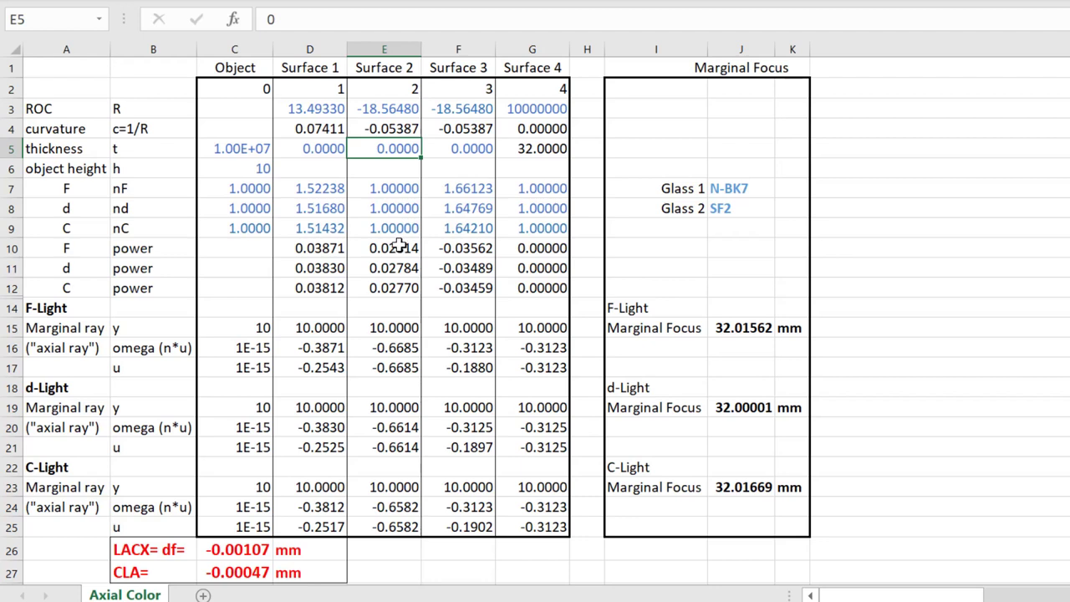
{"action": "left_click", "coordinate": [312, 251]}
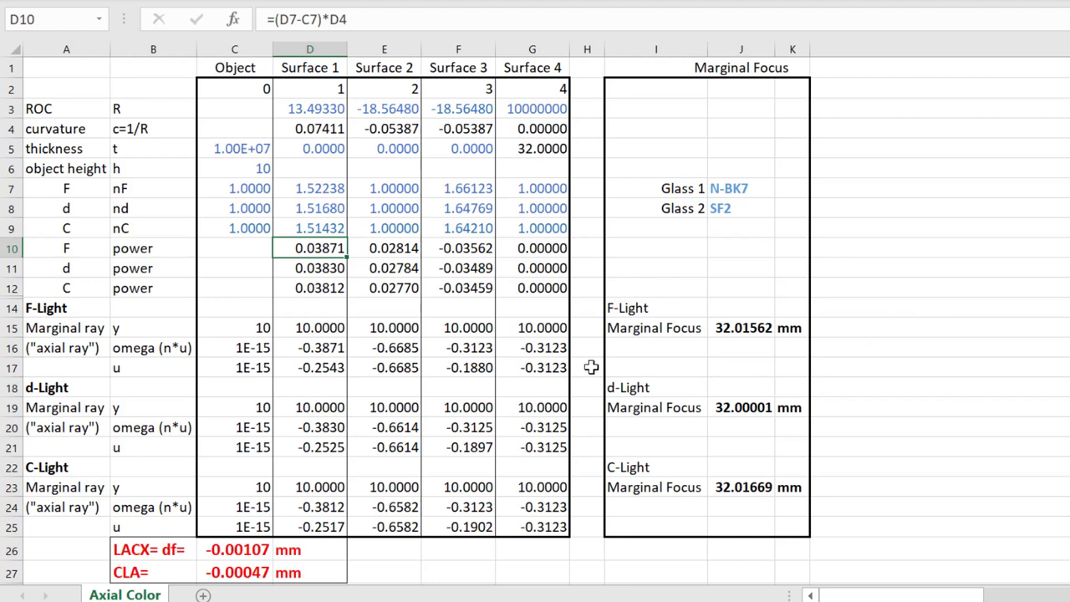
{"action": "left_click", "coordinate": [329, 191]}
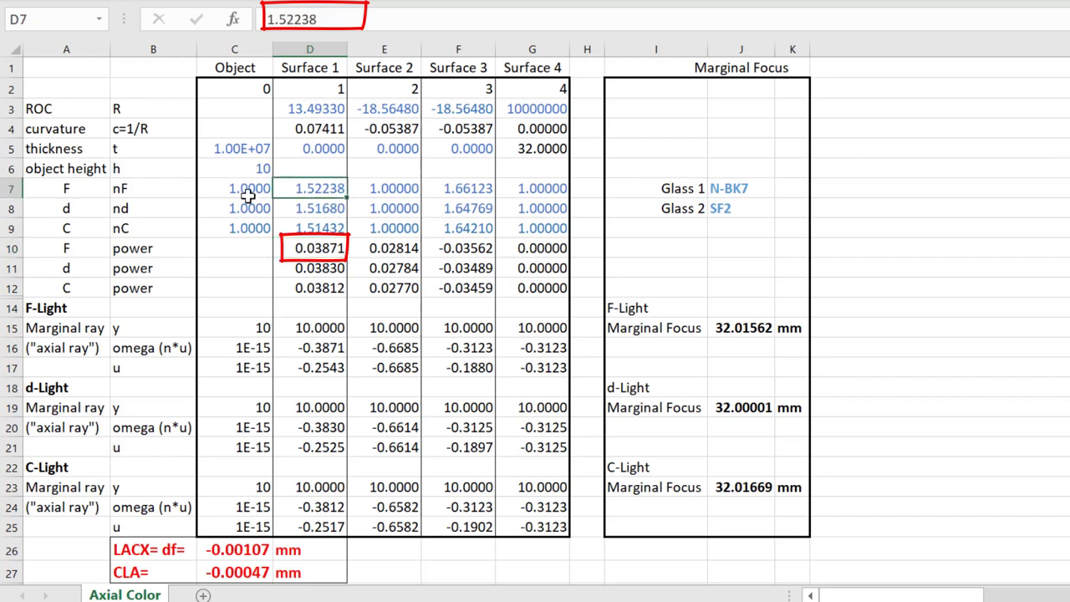
{"action": "left_click", "coordinate": [250, 191]}
{"action": "left_click", "coordinate": [318, 250]}
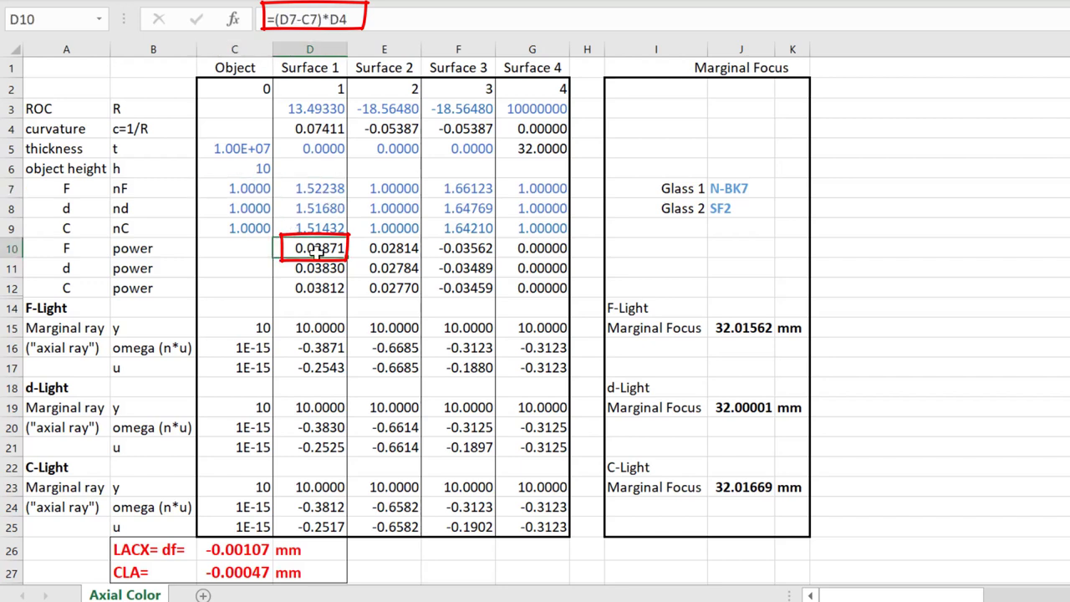
{"action": "left_click", "coordinate": [378, 249]}
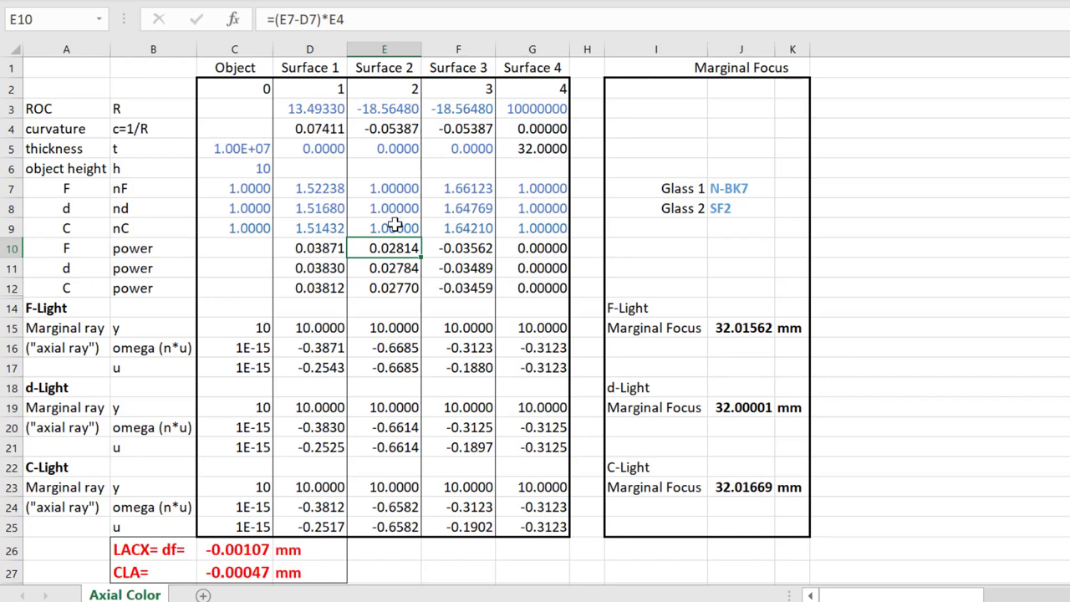
{"action": "left_click", "coordinate": [309, 190]}
{"action": "left_click", "coordinate": [473, 249]}
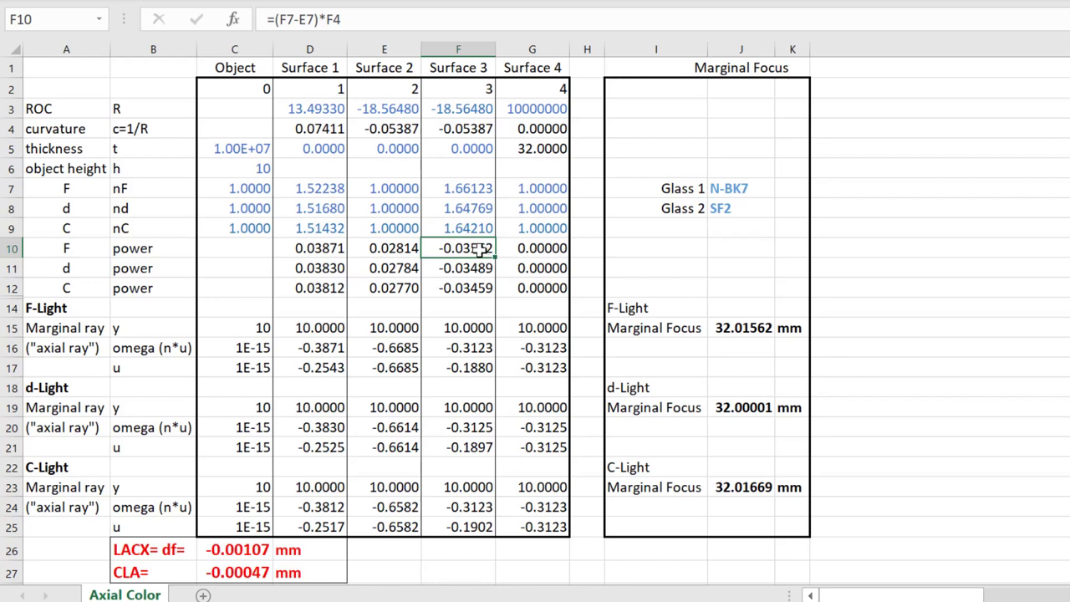
{"action": "left_click", "coordinate": [447, 189]}
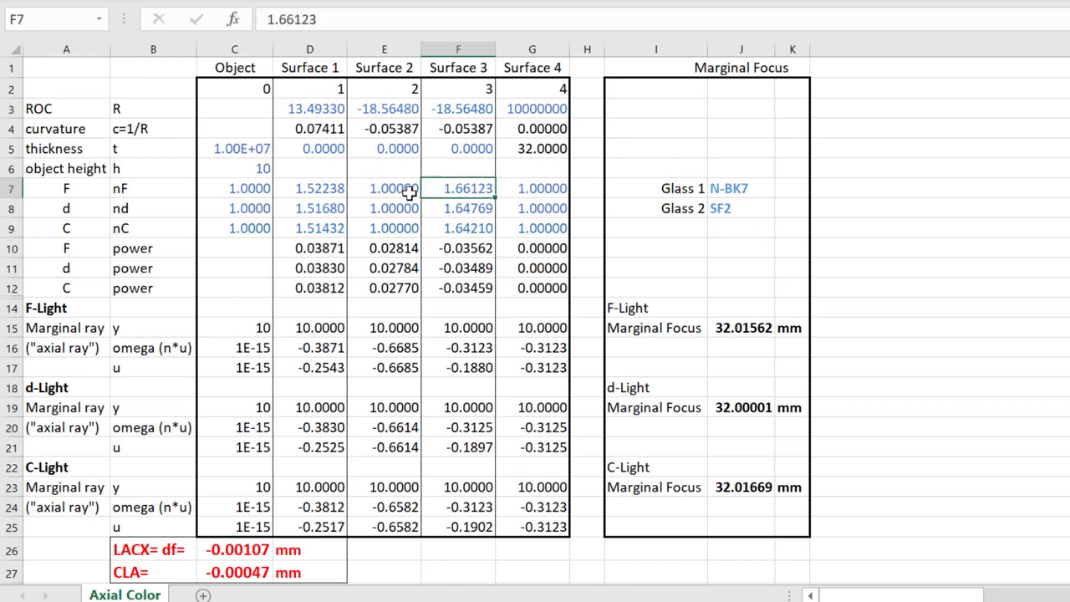
{"action": "left_click", "coordinate": [410, 191]}
{"action": "left_click", "coordinate": [473, 249]}
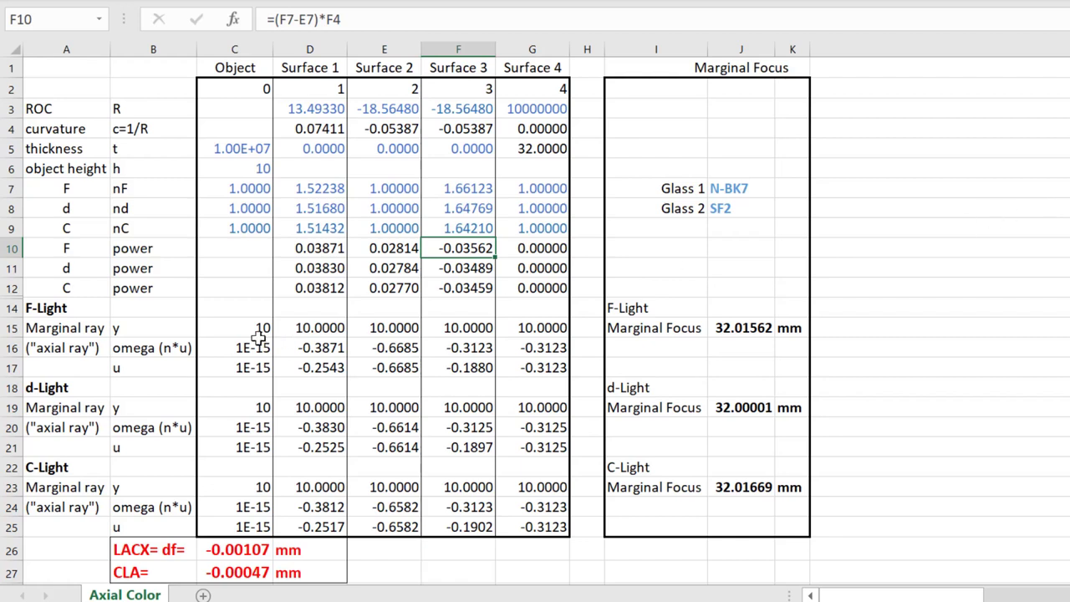
{"action": "left_click", "coordinate": [294, 328]}
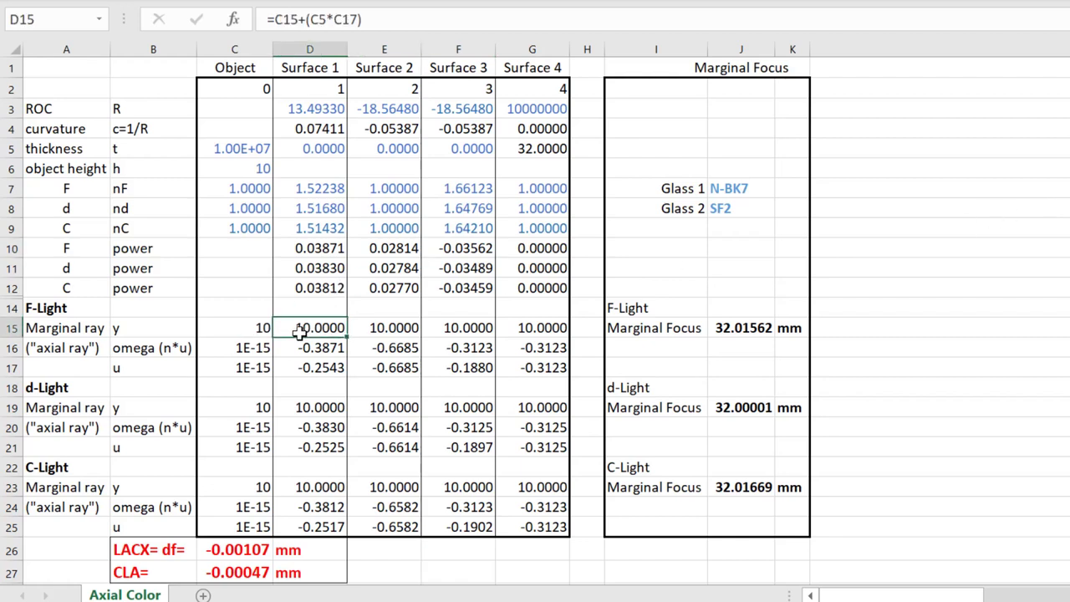
{"action": "left_click", "coordinate": [251, 330]}
{"action": "left_click", "coordinate": [320, 328]}
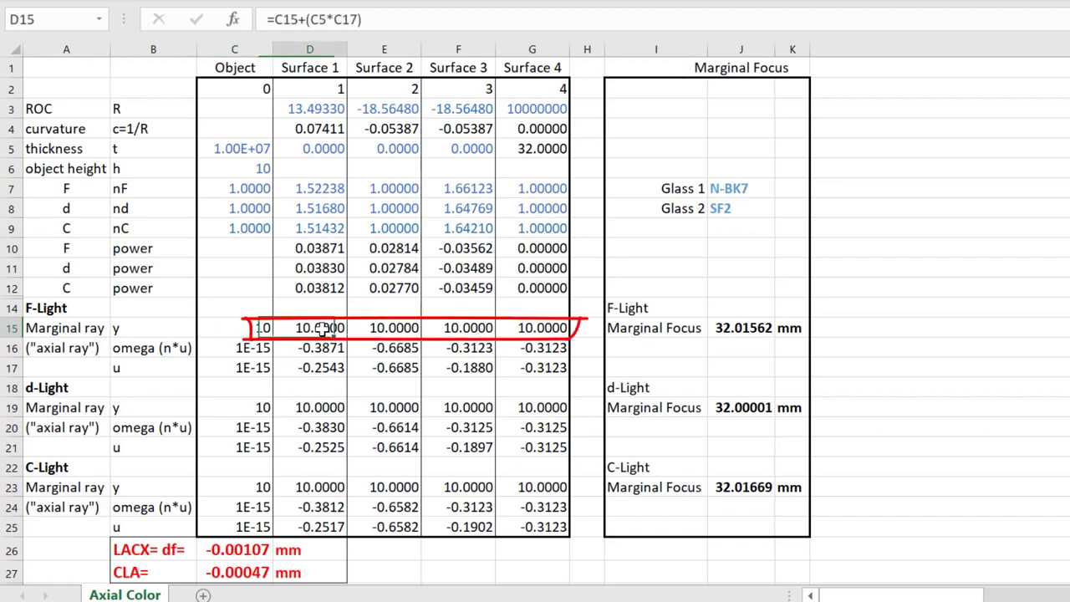
{"action": "left_click", "coordinate": [381, 328]}
{"action": "left_click", "coordinate": [440, 330]}
{"action": "left_click", "coordinate": [529, 329]}
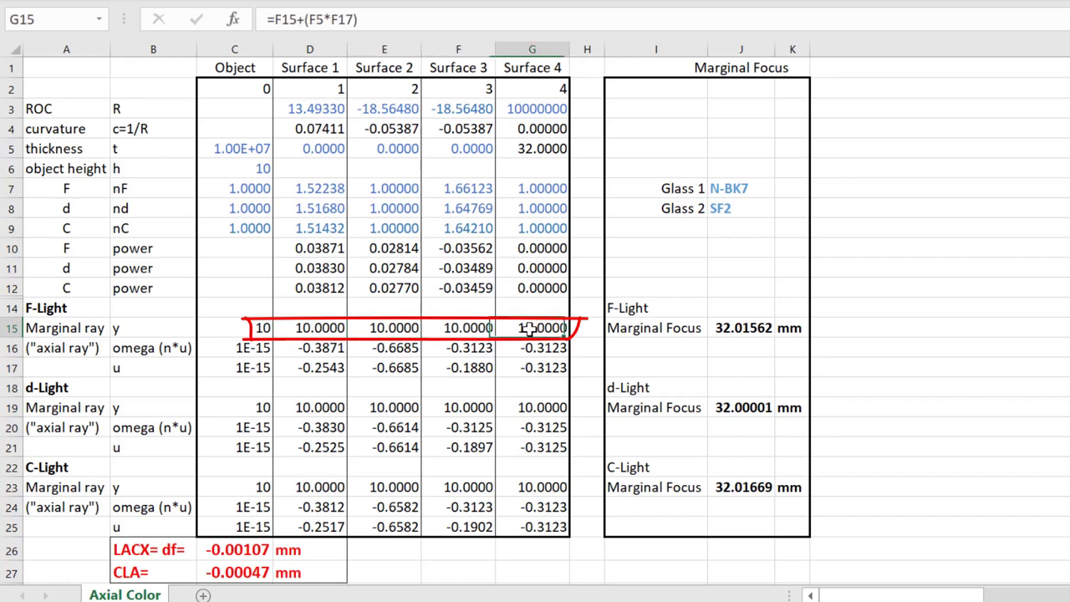
{"action": "left_click", "coordinate": [318, 153]}
{"action": "left_click", "coordinate": [386, 151]}
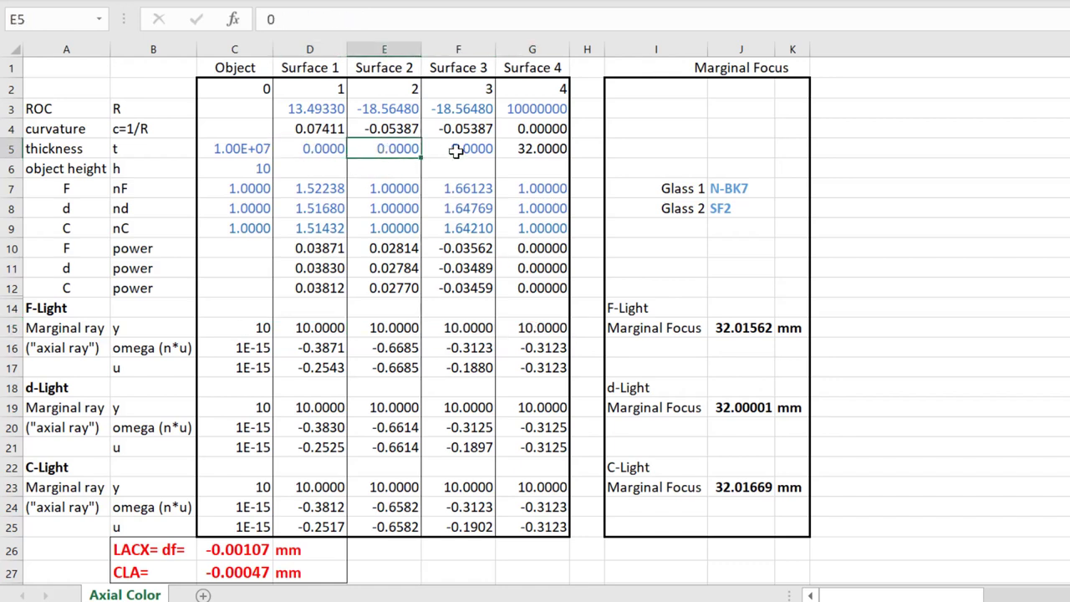
{"action": "left_click", "coordinate": [456, 148]}
{"action": "left_click", "coordinate": [435, 328]}
{"action": "left_click", "coordinate": [398, 331]}
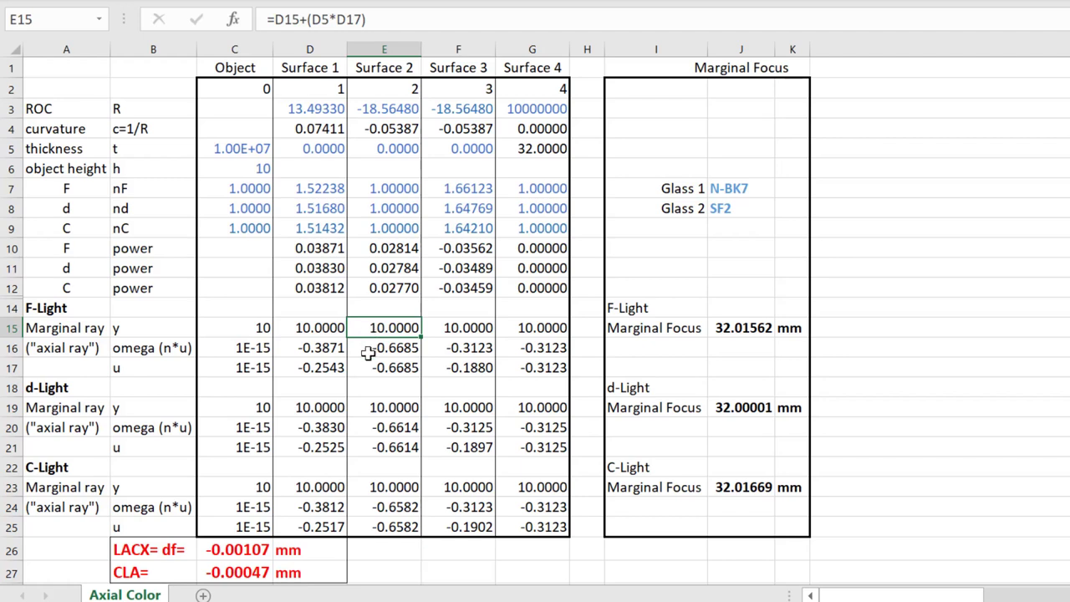
{"action": "left_click", "coordinate": [334, 150]}
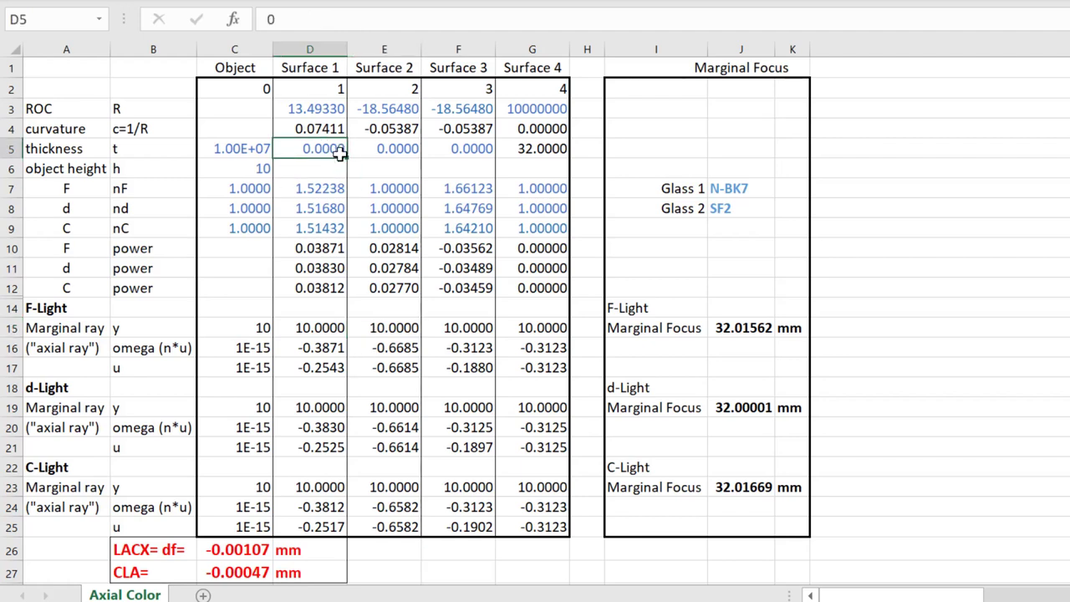
{"action": "type", "text": "5"}
{"action": "left_click", "coordinate": [396, 328]}
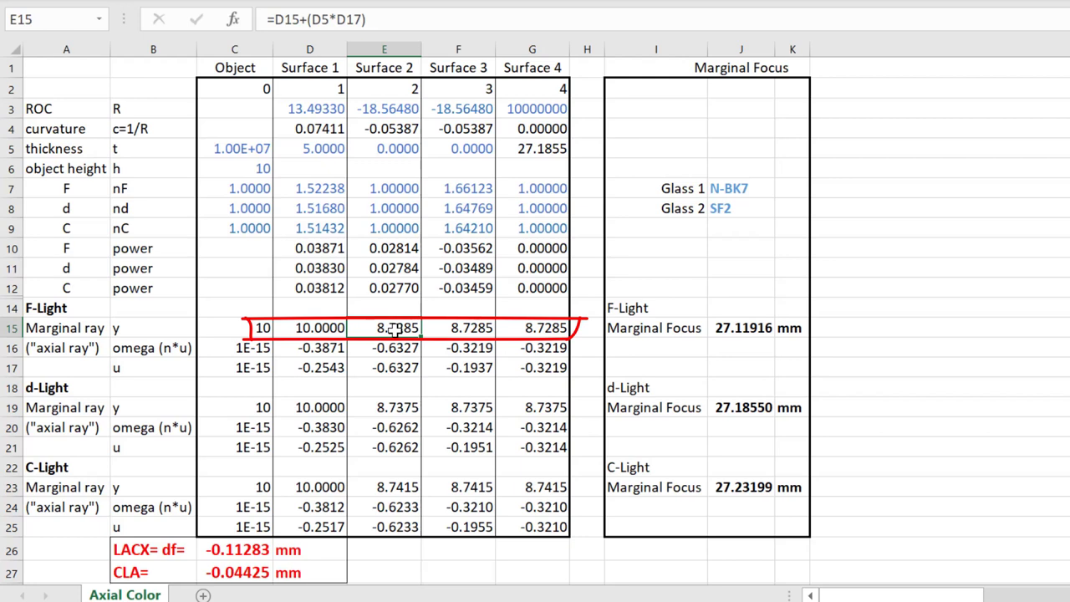
{"action": "left_click", "coordinate": [306, 152]}
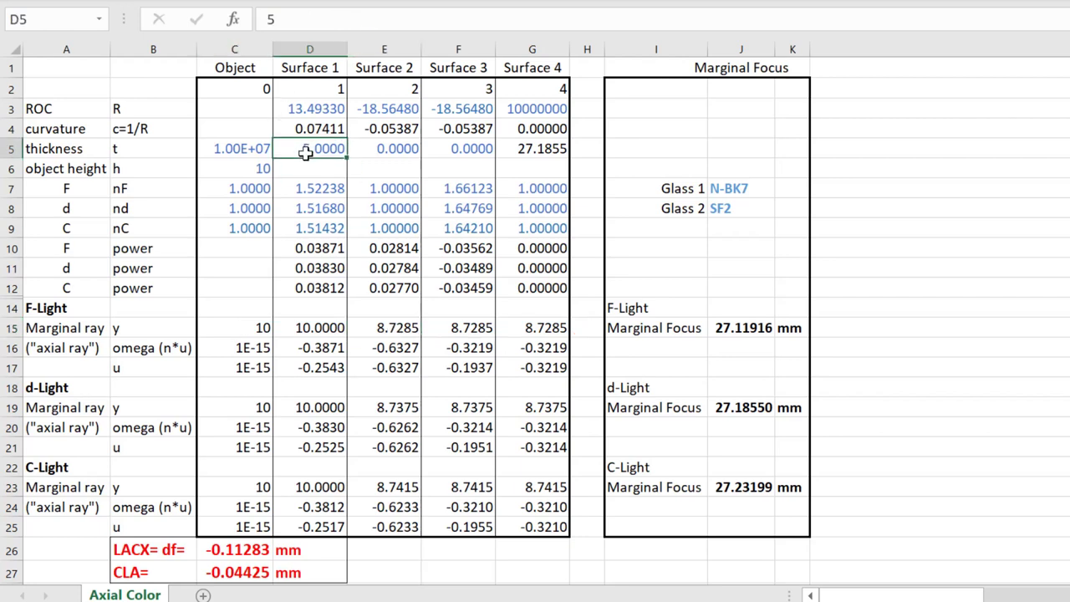
{"action": "type", "text": "0"}
{"action": "left_click", "coordinate": [330, 349]}
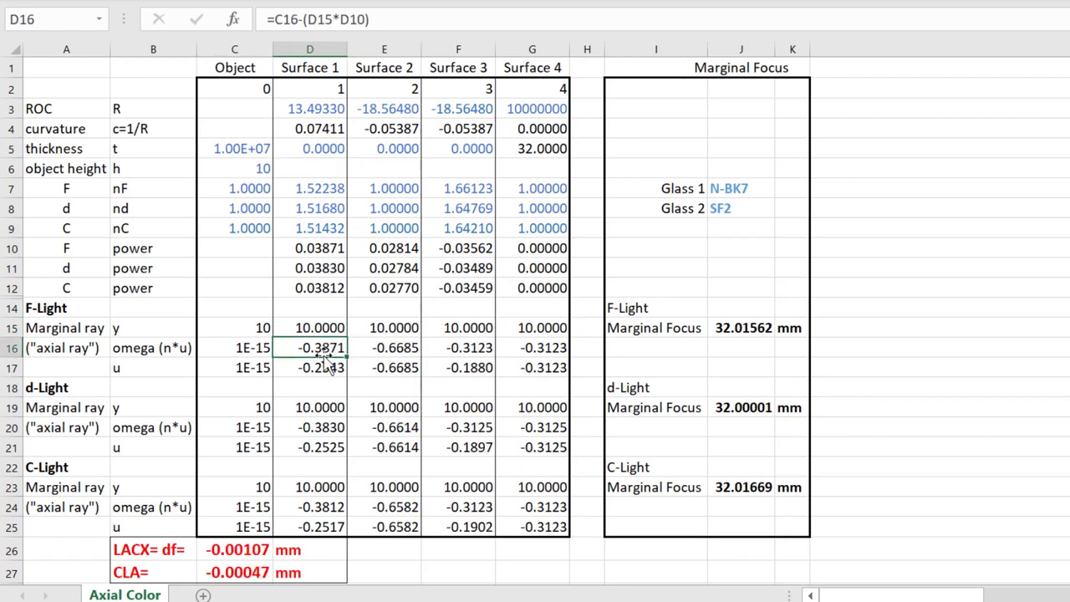
{"action": "left_click", "coordinate": [326, 327]}
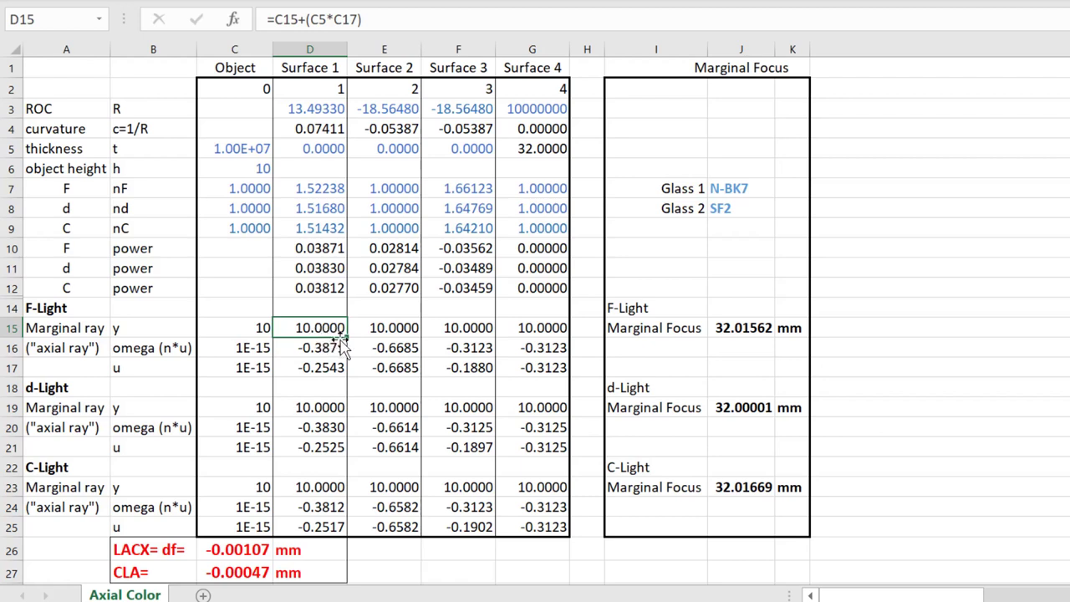
{"action": "left_click", "coordinate": [372, 327]}
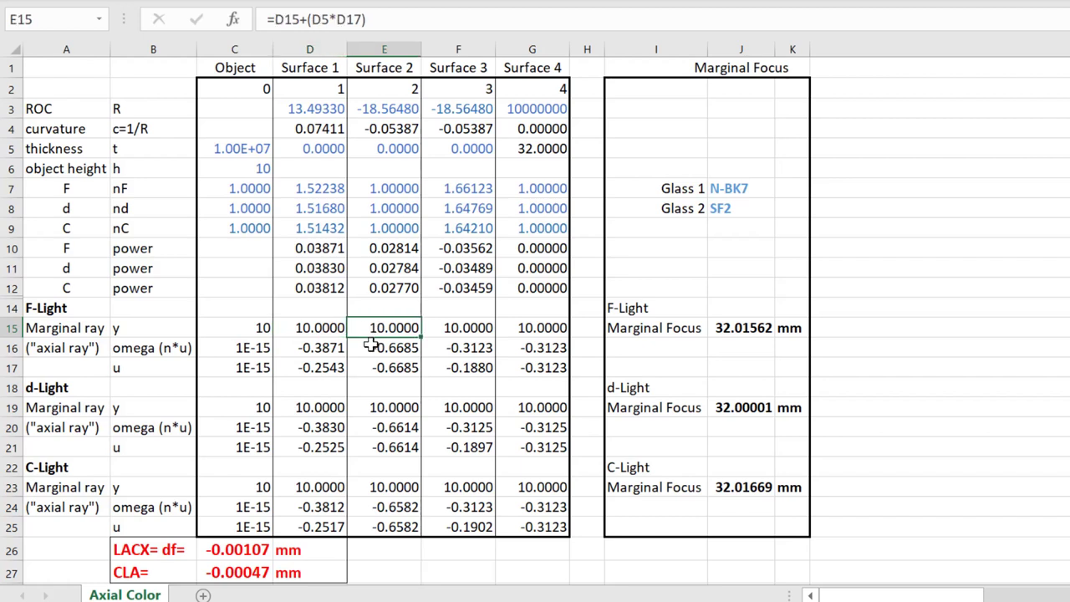
{"action": "left_click", "coordinate": [462, 326]}
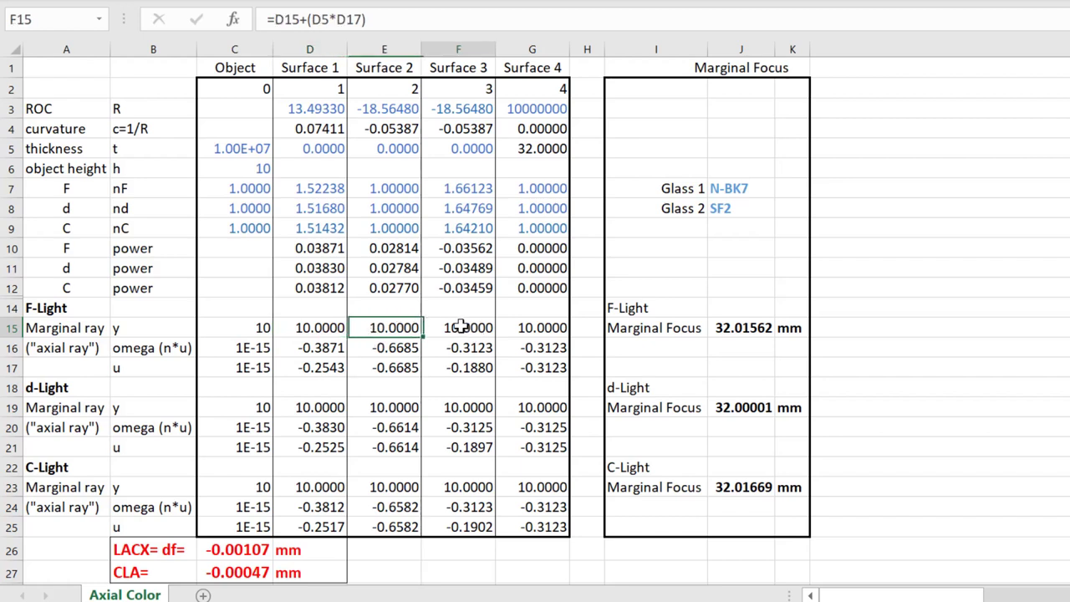
{"action": "left_click", "coordinate": [529, 326]}
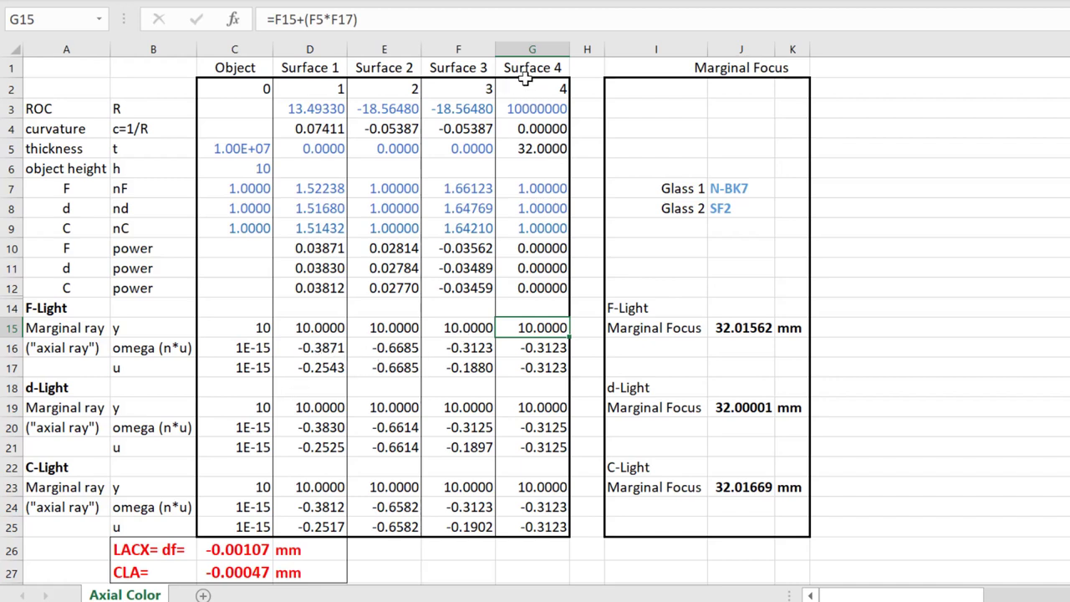
{"action": "left_click", "coordinate": [543, 148]}
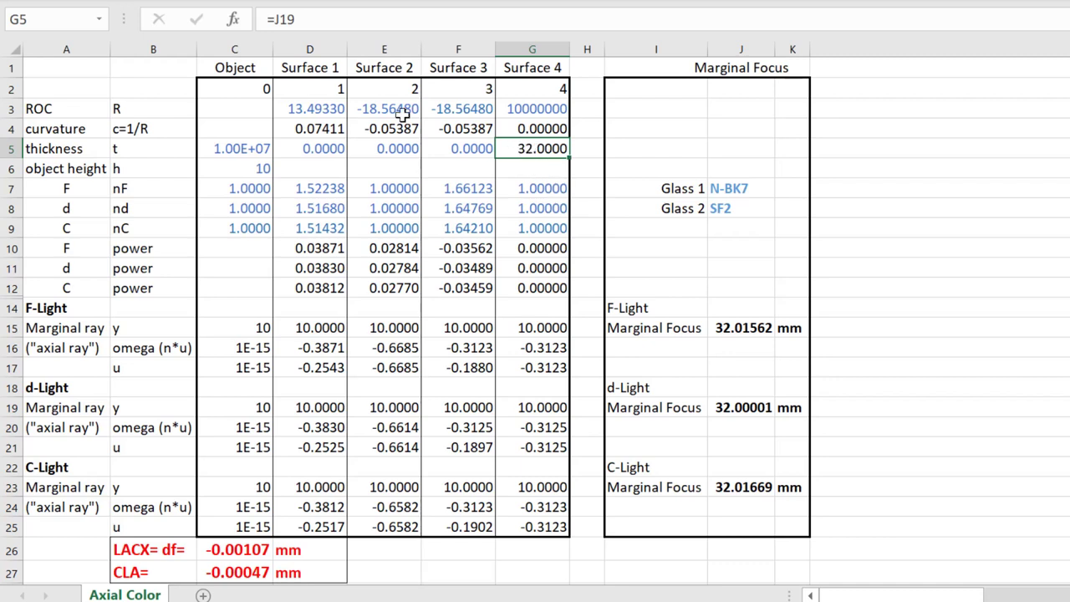
{"action": "left_click", "coordinate": [763, 407]}
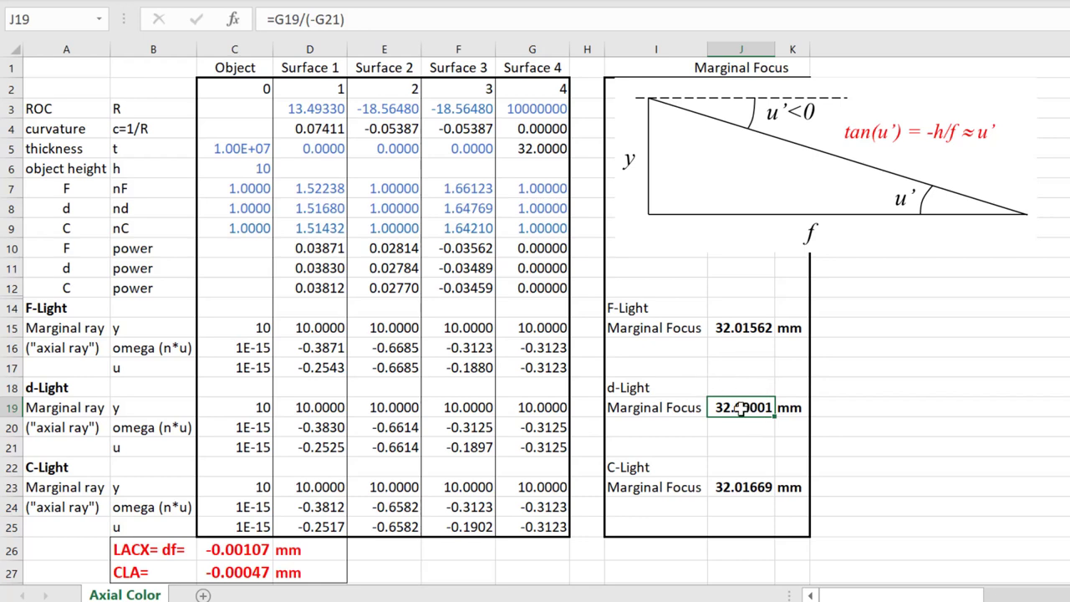
{"action": "left_click", "coordinate": [545, 407]}
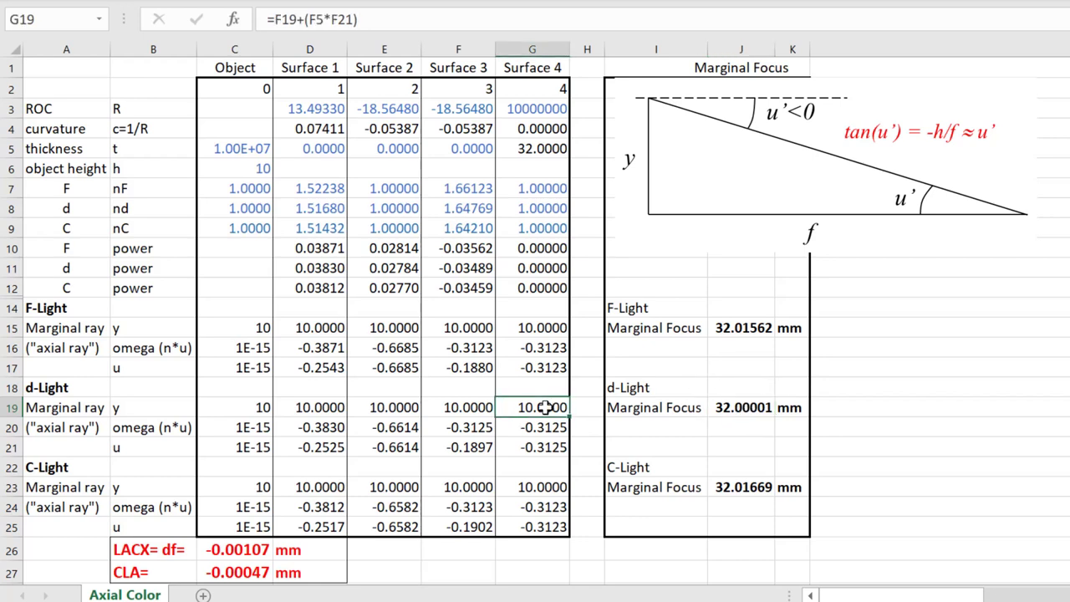
{"action": "left_click", "coordinate": [748, 407]}
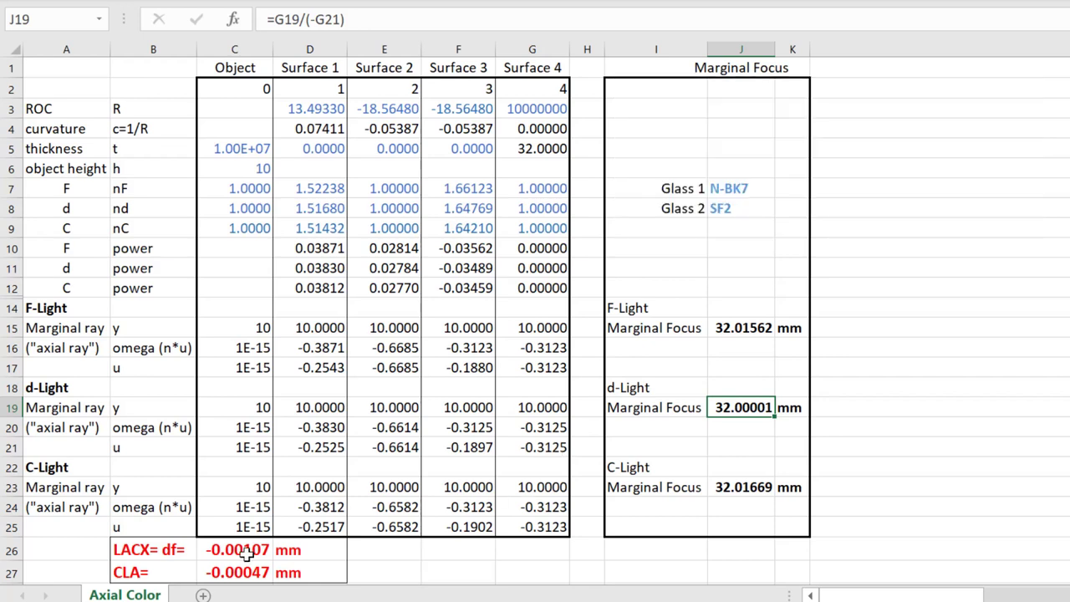
{"action": "left_click", "coordinate": [726, 487]}
{"action": "left_click", "coordinate": [744, 328]}
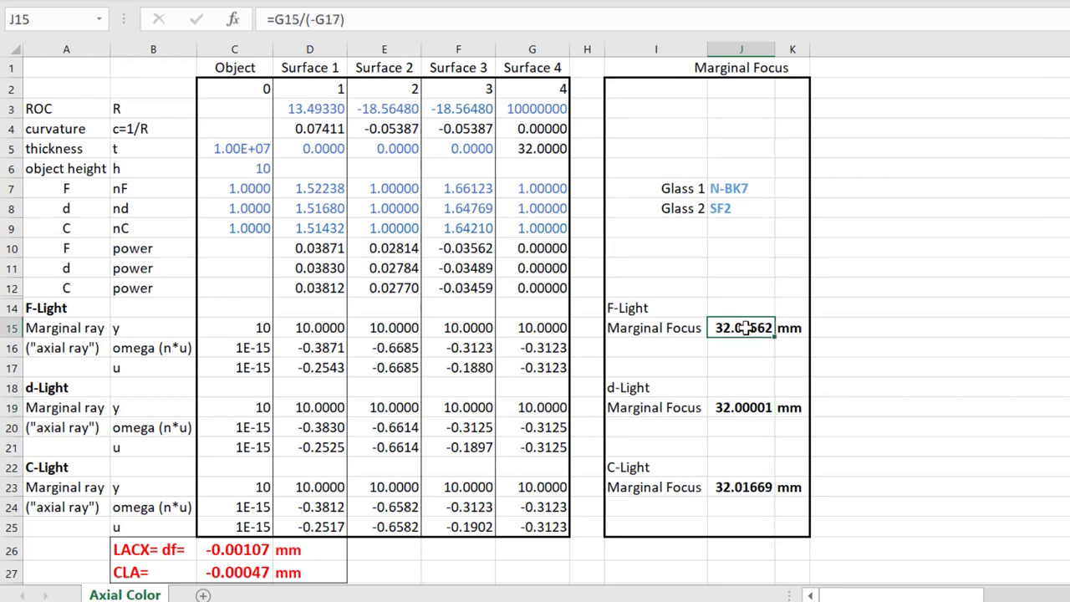
{"action": "left_click", "coordinate": [751, 489]}
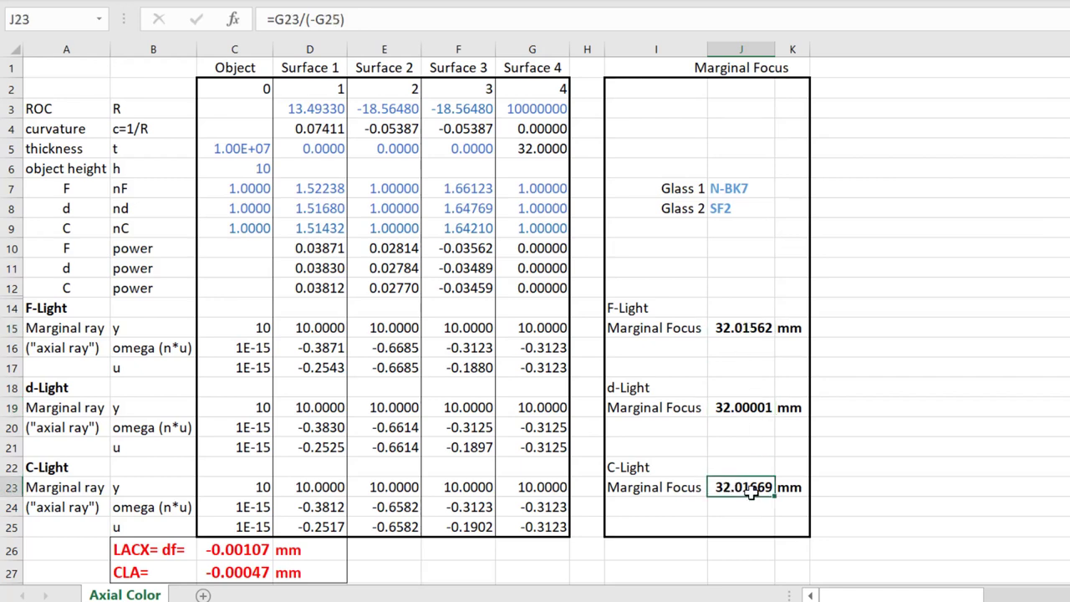
{"action": "left_click", "coordinate": [249, 554]}
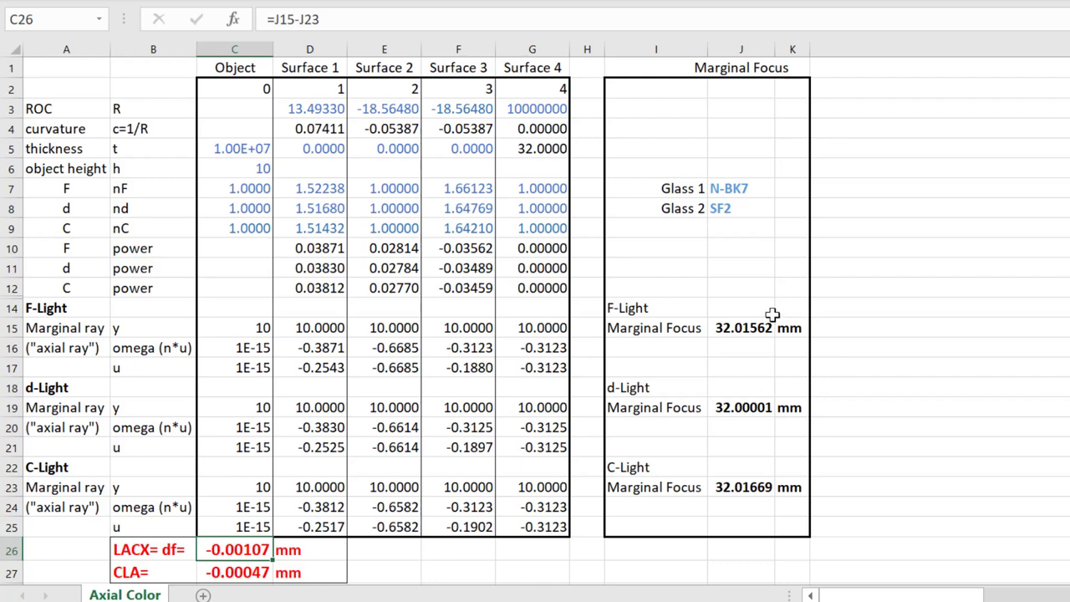
Step: Try thicknesses of 5 for Surface 1 and Surface 3, leaving the Surface 2 gap at 0
{"action": "left_click", "coordinate": [330, 149]}
{"action": "type", "text": "5"}
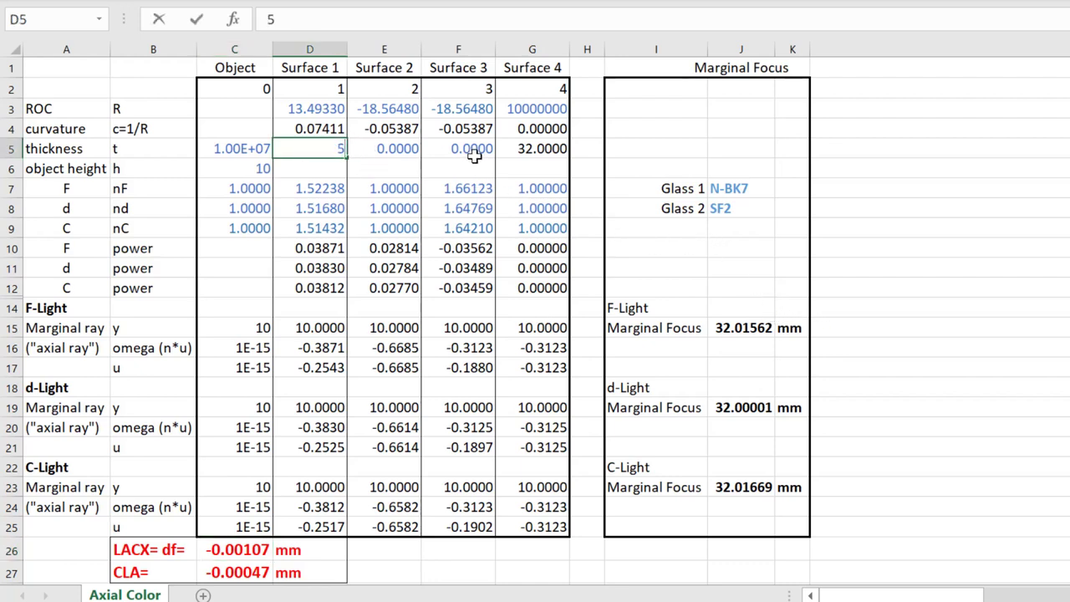
{"action": "left_click", "coordinate": [474, 156]}
{"action": "type", "text": "5"}
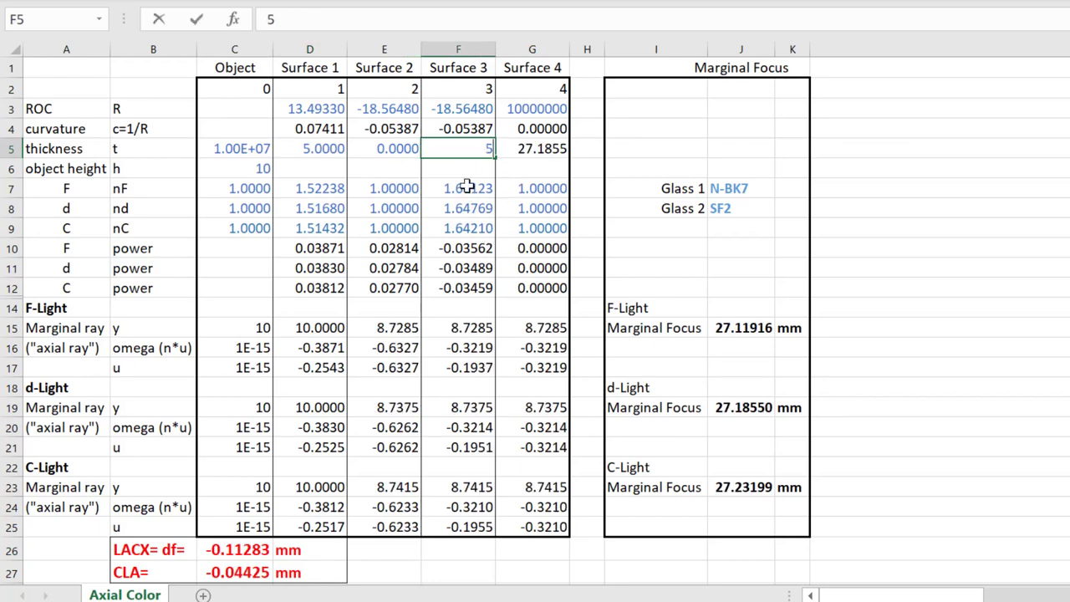
{"action": "key", "text": "Return"}
{"action": "left_click", "coordinate": [394, 151]}
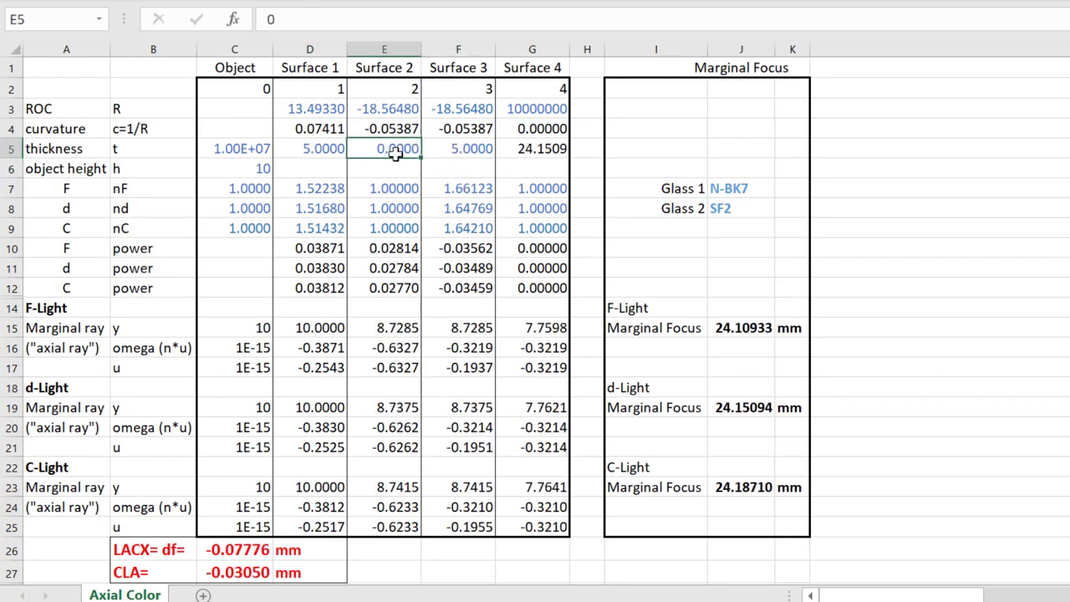
{"action": "left_click", "coordinate": [1025, 389]}
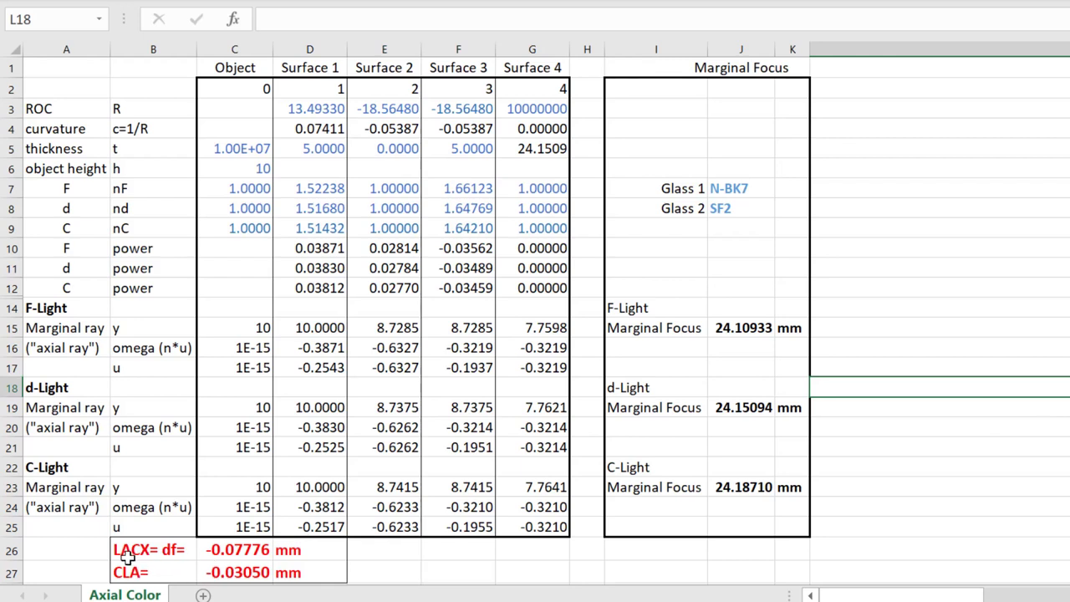
Step: Change the Surface 1 and Surface 3 thicknesses to 10, giving LACX -0.12487 mm in C26
{"action": "left_click", "coordinate": [324, 150]}
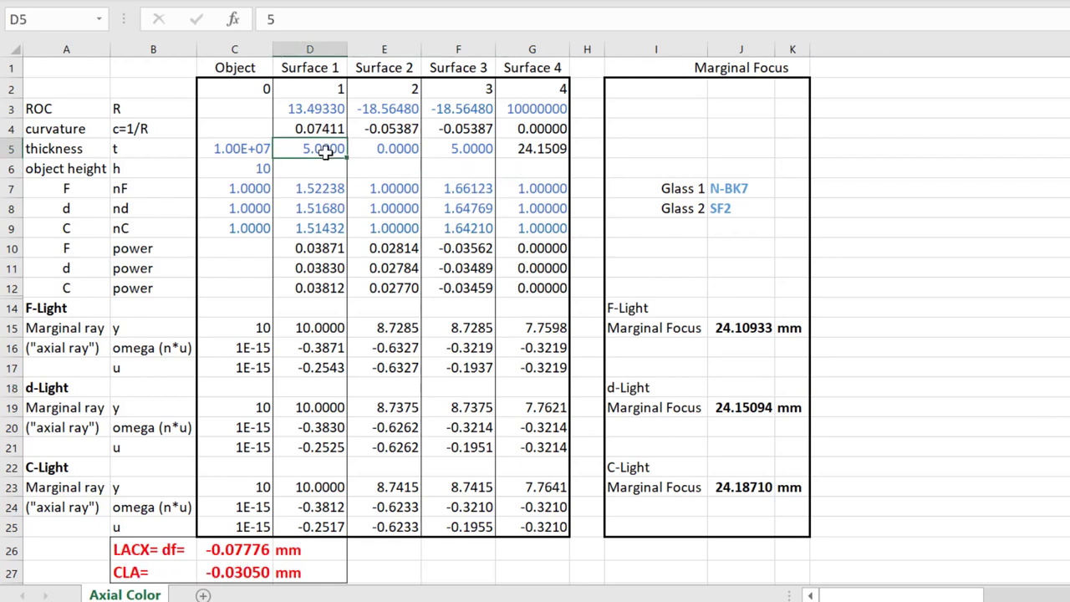
{"action": "type", "text": "10"}
{"action": "key", "text": "Return"}
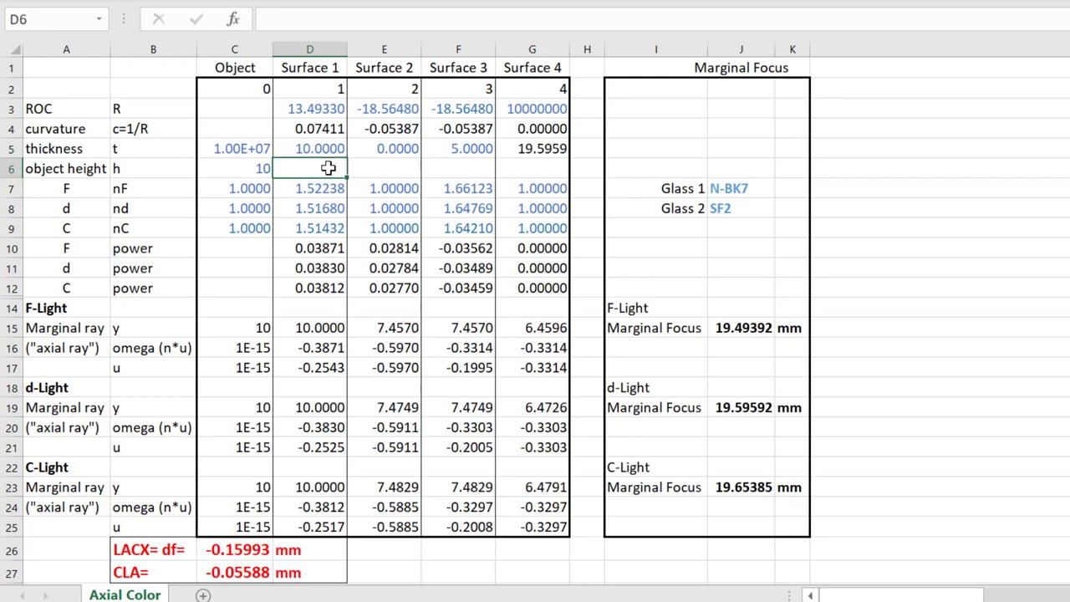
{"action": "left_click", "coordinate": [471, 149]}
{"action": "key", "text": "Return"}
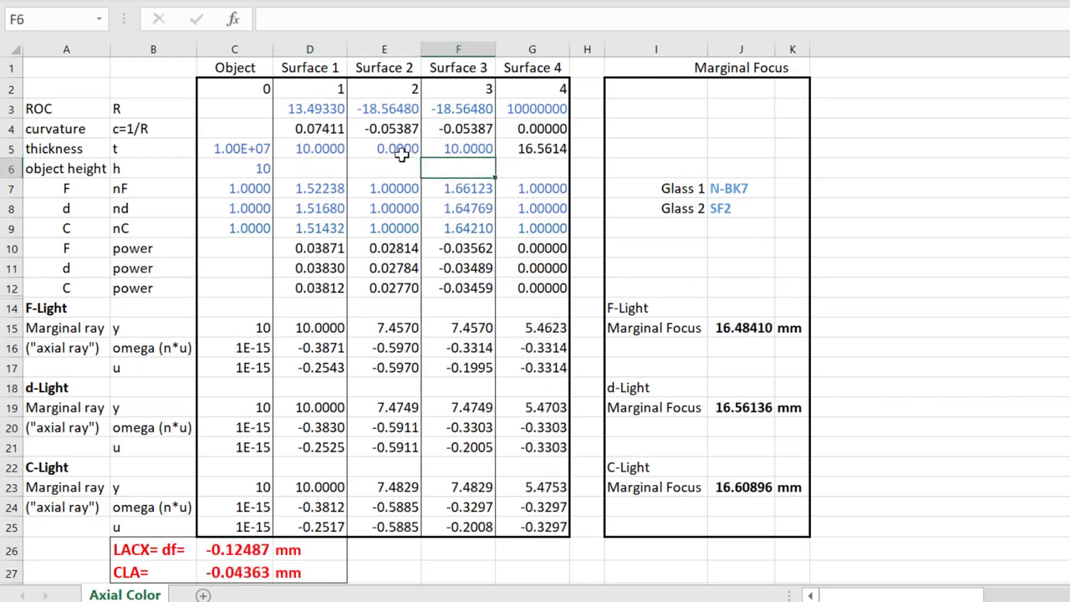
{"action": "left_click", "coordinate": [229, 551]}
{"action": "left_click", "coordinate": [303, 109]}
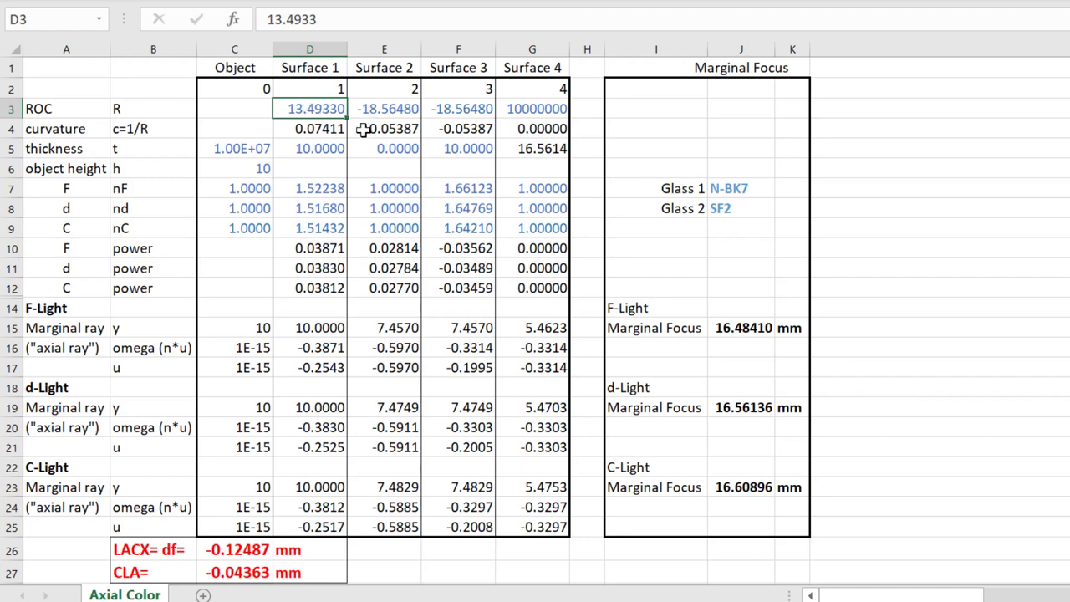
Step: Try a Surface 1 radius of 13, then undo it back to 13.4933
{"action": "type", "text": "13"}
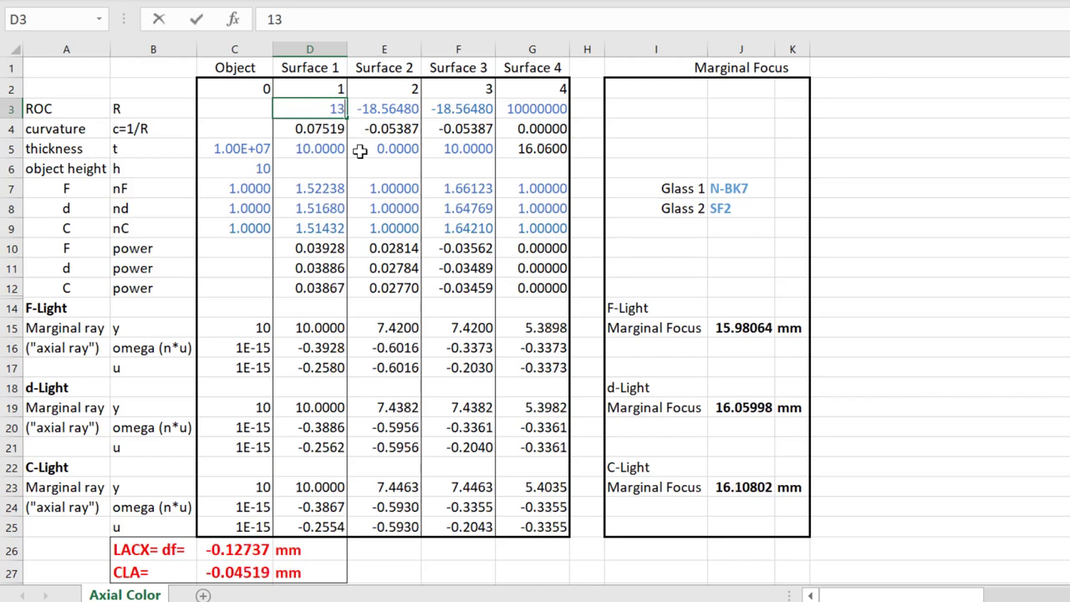
{"action": "key", "text": "Return"}
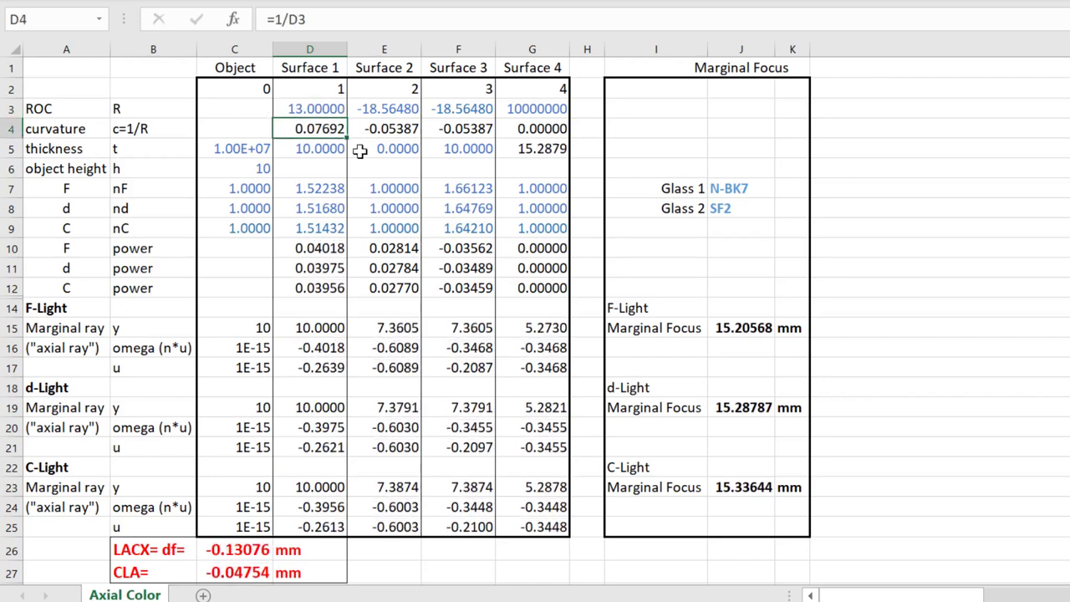
{"action": "key", "text": "Up"}
{"action": "key", "text": "ctrl+z"}
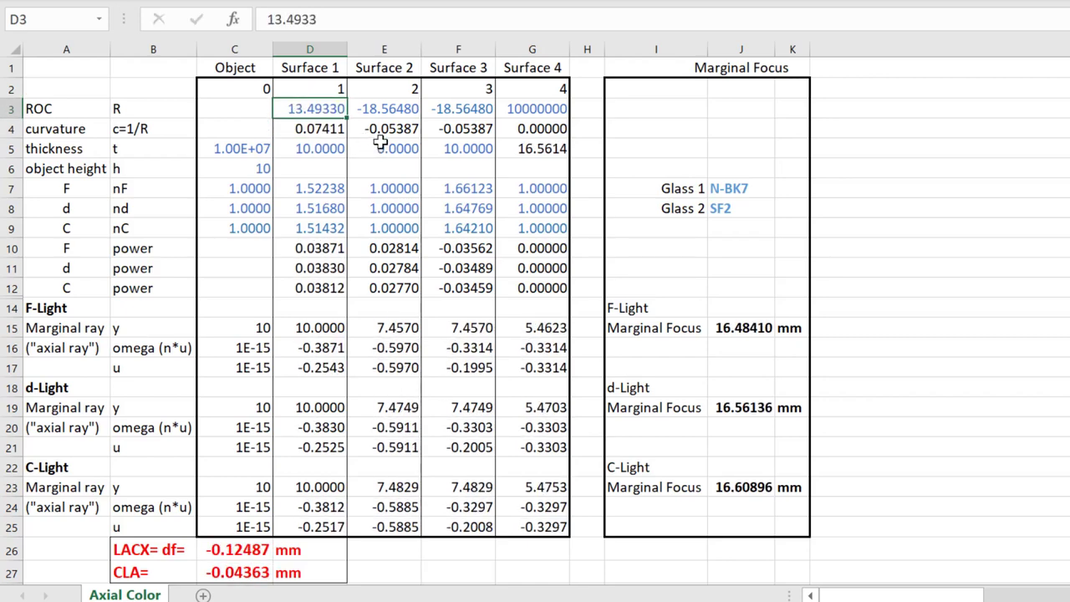
Step: Set the Surface 2 radius to -18, shifting LACX to -0.11721 mm and CLA to -0.04186 mm
{"action": "left_click", "coordinate": [391, 109]}
{"action": "double_click", "coordinate": [399, 108]}
{"action": "key", "text": "BackSpace"}
{"action": "type", "text": "-"}
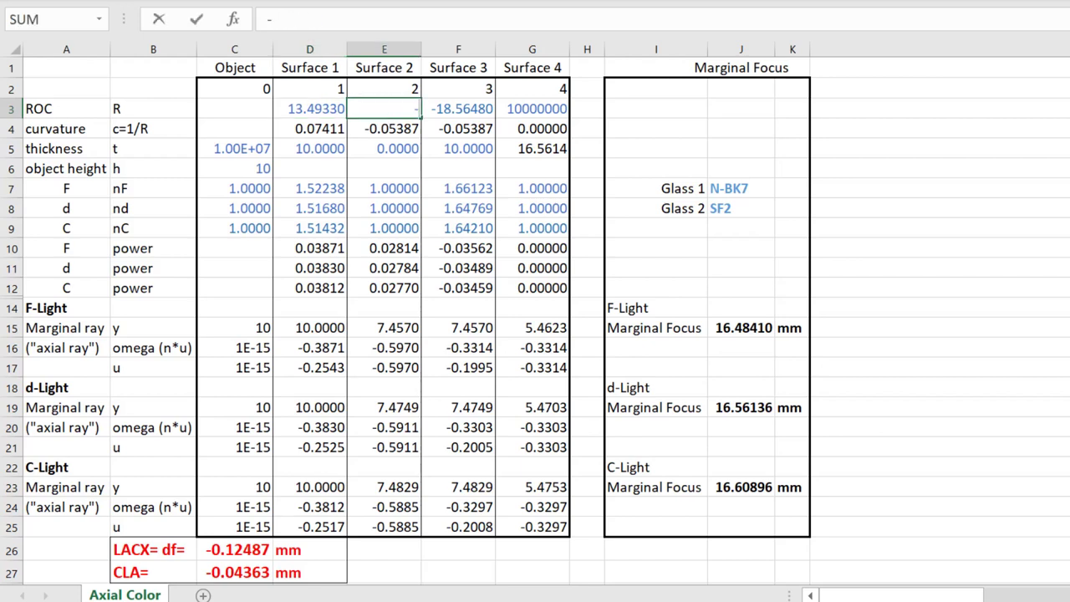
{"action": "type", "text": "18"}
{"action": "key", "text": "Return"}
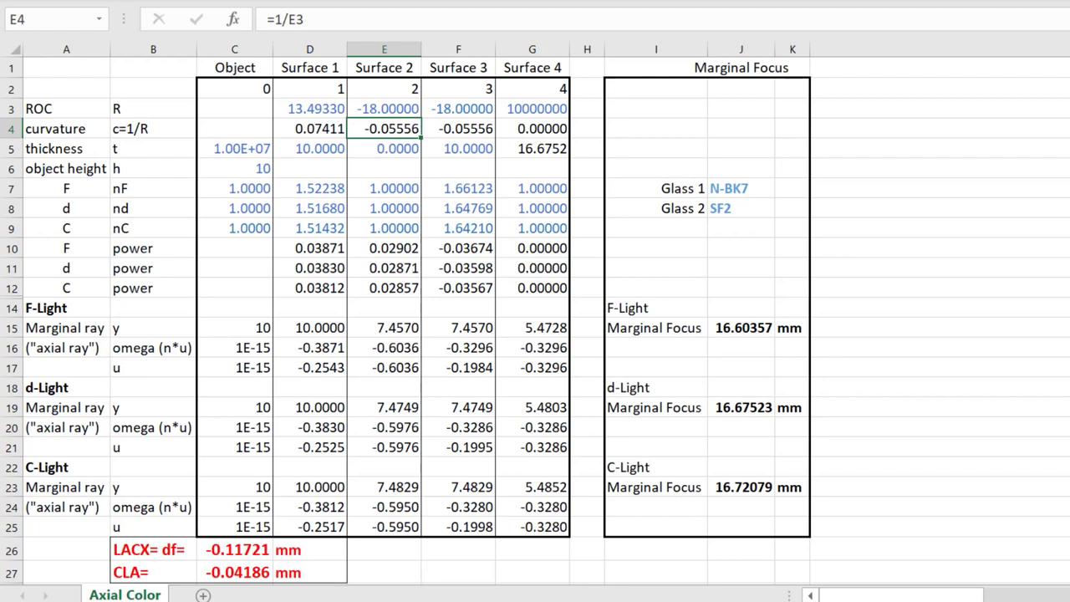
Step: Try Surface 2 radii of -17 and then -16
{"action": "left_click", "coordinate": [383, 109]}
{"action": "key", "text": "F2"}
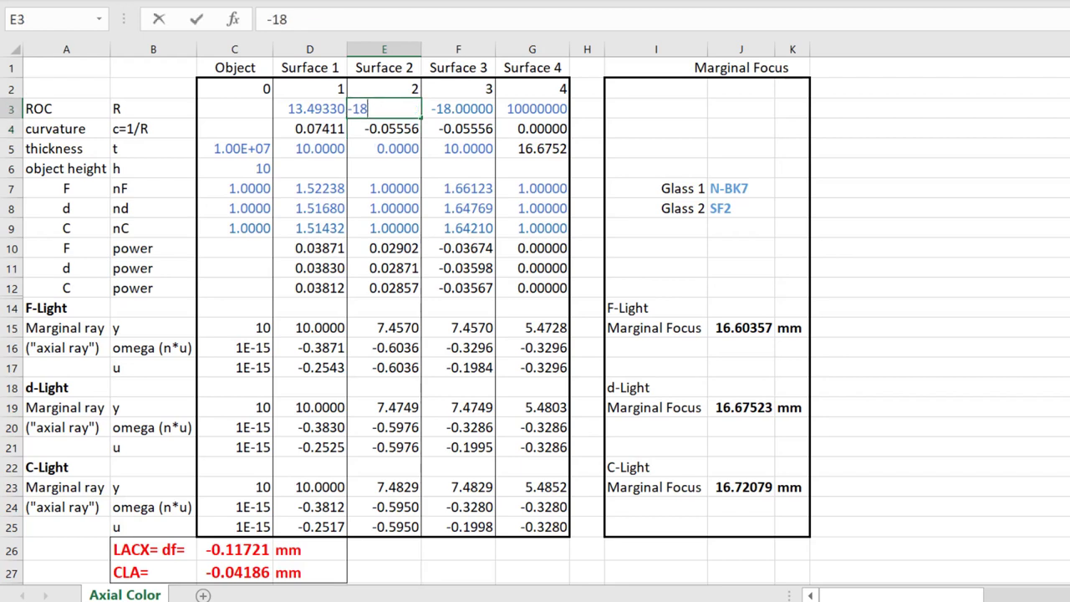
{"action": "key", "text": "BackSpace"}
{"action": "type", "text": "7"}
{"action": "key", "text": "Return"}
{"action": "left_click", "coordinate": [384, 108]}
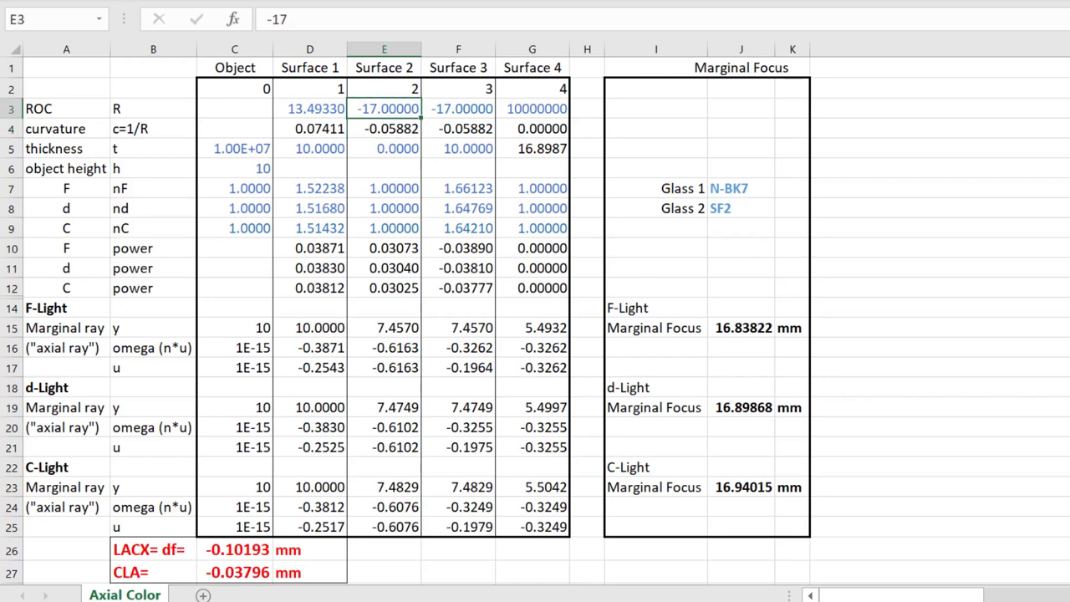
{"action": "key", "text": "F2"}
{"action": "key", "text": "BackSpace"}
{"action": "type", "text": "6"}
{"action": "key", "text": "Return"}
Step: Step the Surface 2 radius through trial values -15, -14, -13 and -12
{"action": "left_click", "coordinate": [384, 109]}
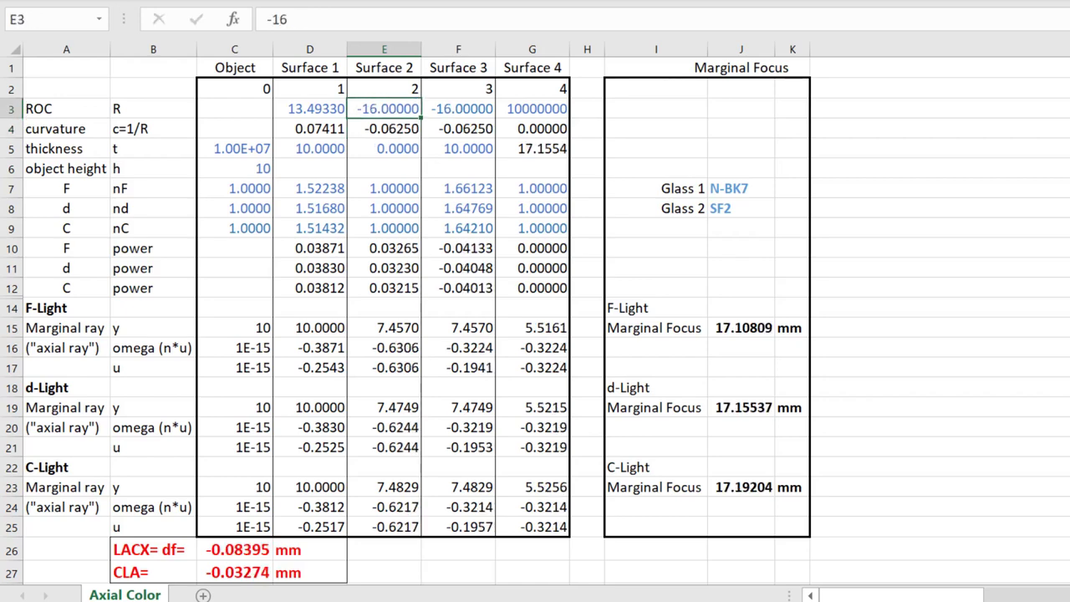
{"action": "type", "text": "-15"}
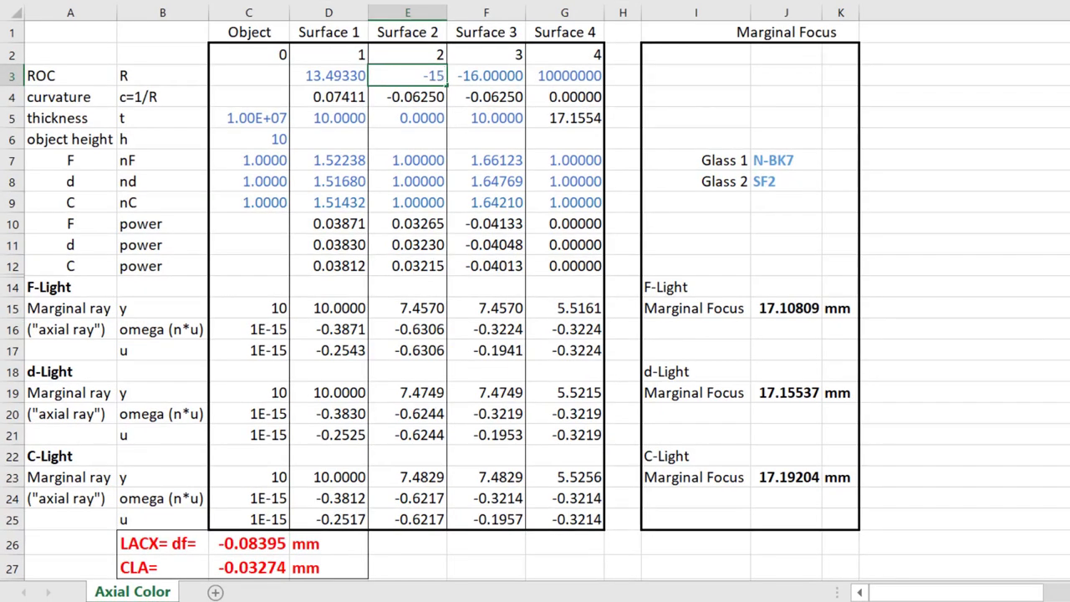
{"action": "key", "text": "ctrl+Return"}
{"action": "type", "text": "-14"}
{"action": "key", "text": "ctrl+Return"}
{"action": "type", "text": "-13"}
{"action": "key", "text": "ctrl+Return"}
{"action": "type", "text": "-12"}
{"action": "key", "text": "ctrl+Return"}
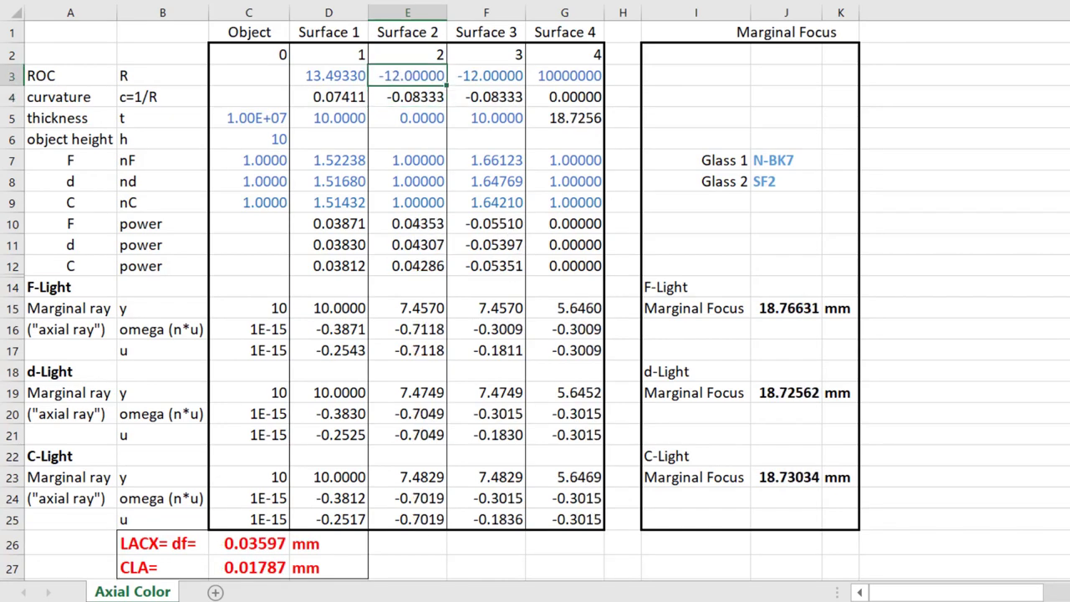
Step: Refine the Surface 2 radius to -12.5, then to -12.85
{"action": "key", "text": "F2"}
{"action": "key", "text": "BackSpace"}
{"action": "type", "text": "2.5"}
{"action": "key", "text": "Return"}
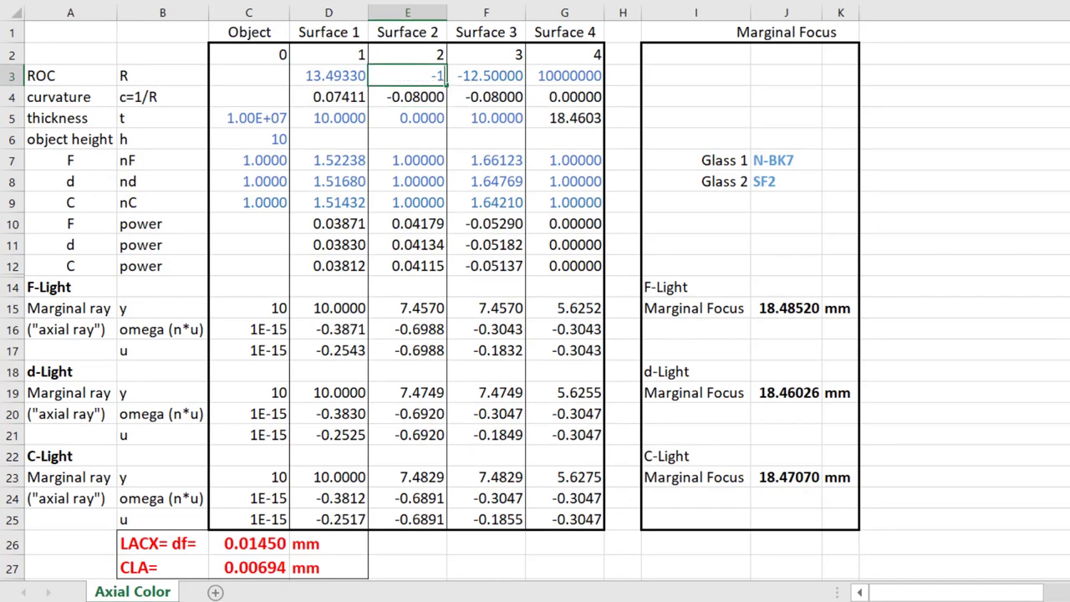
{"action": "key", "text": "Return"}
{"action": "key", "text": "Return"}
{"action": "key", "text": "Return"}
{"action": "key", "text": "F2"}
{"action": "key", "text": "BackSpace"}
{"action": "key", "text": "BackSpace"}
{"action": "type", "text": "85"}
{"action": "key", "text": "Return"}
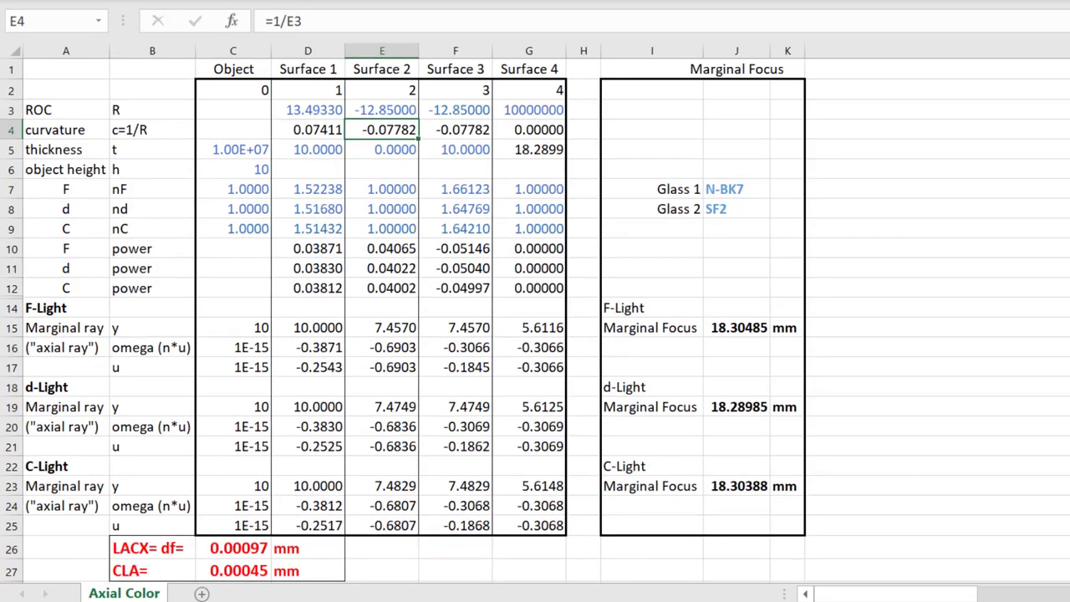
Step: Verify thicknesses of 10 and the -12.85 radius, with LACX 0.00097 mm and CLA 0.00045 mm
{"action": "left_click", "coordinate": [333, 149]}
{"action": "left_click", "coordinate": [472, 151]}
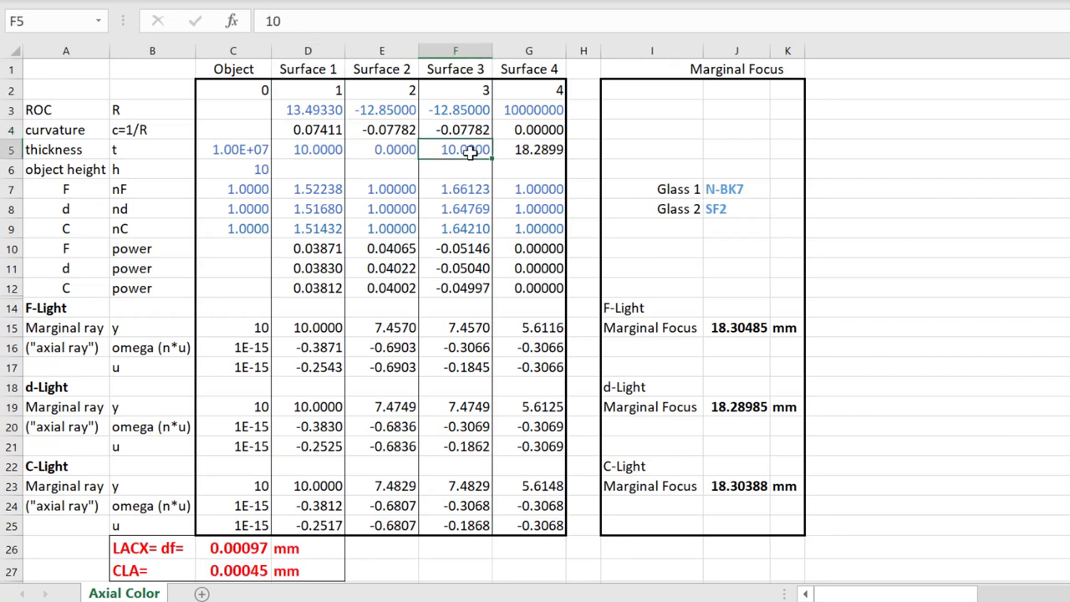
{"action": "left_click", "coordinate": [383, 112]}
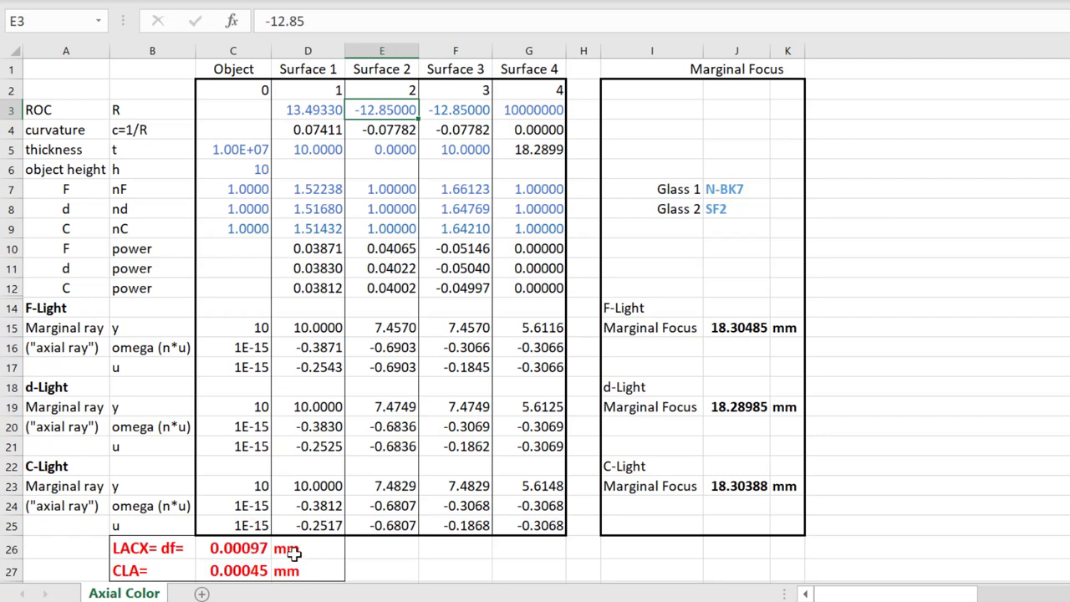
{"action": "left_click", "coordinate": [976, 382]}
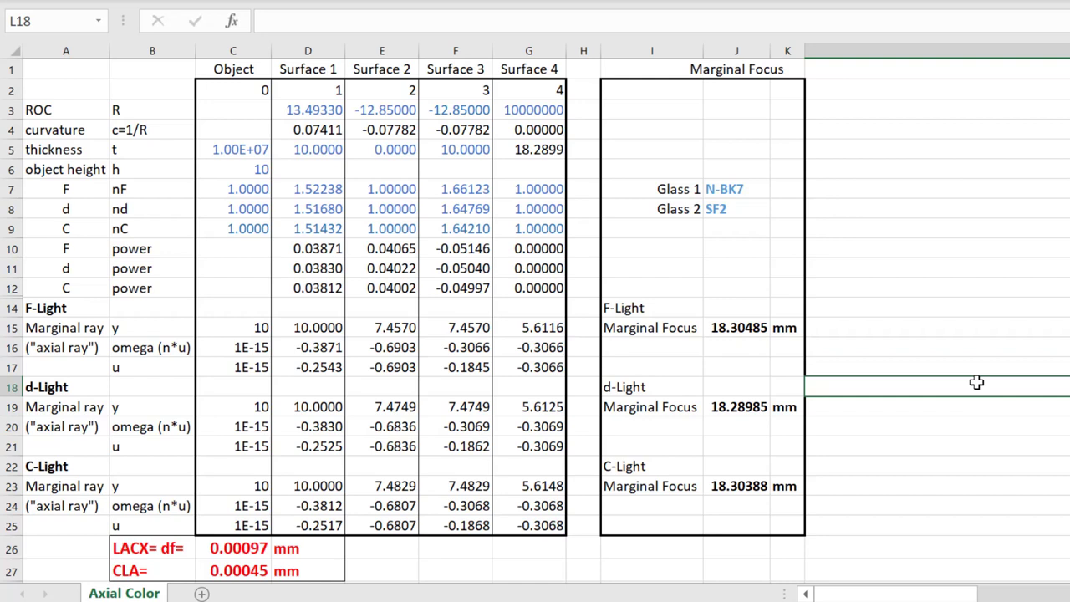